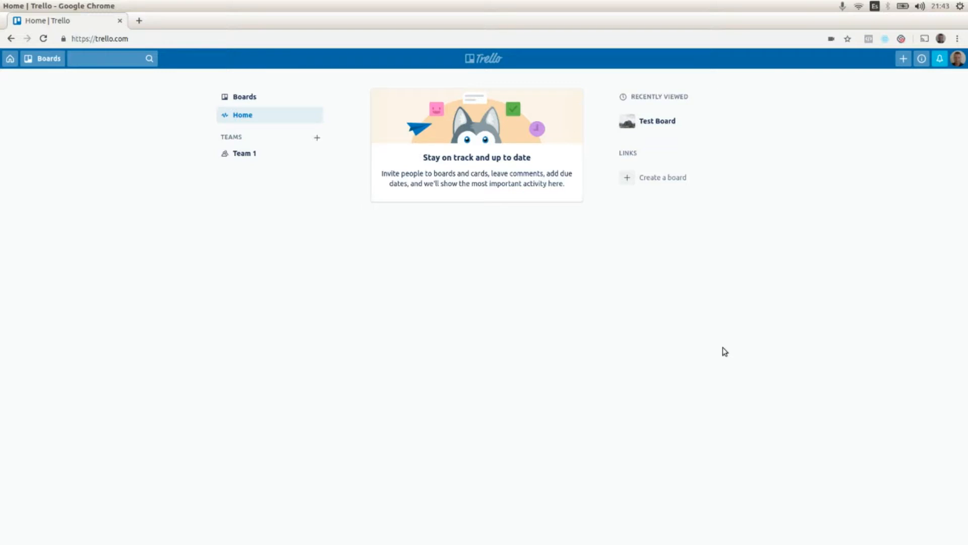
- Create a new team named Website Team
{"action": "left_click", "coordinate": [903, 59]}
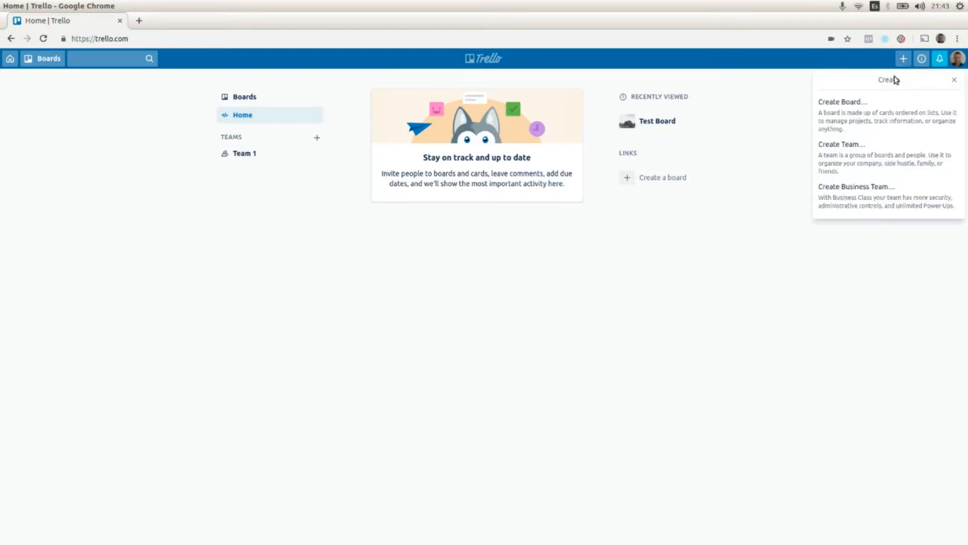
{"action": "left_click", "coordinate": [859, 146]}
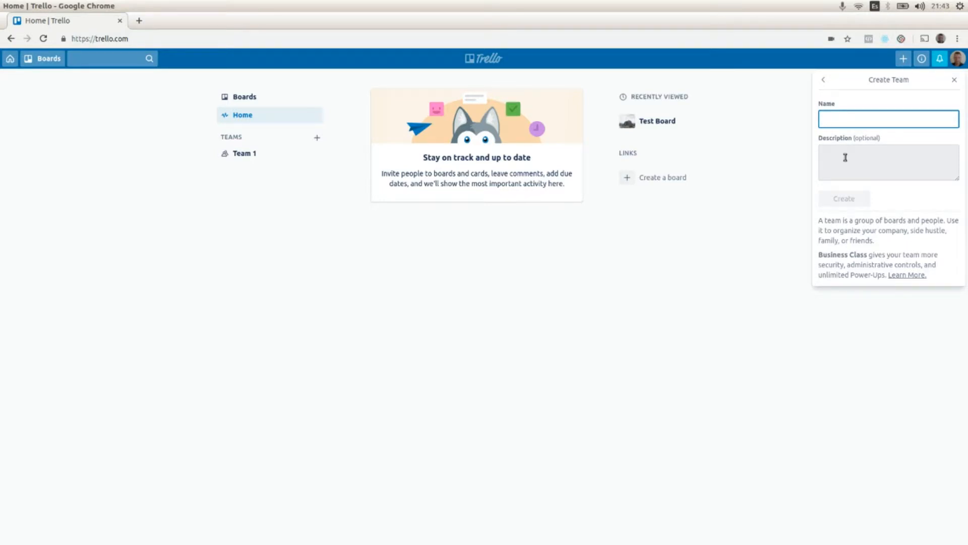
{"action": "type", "text": "W"}
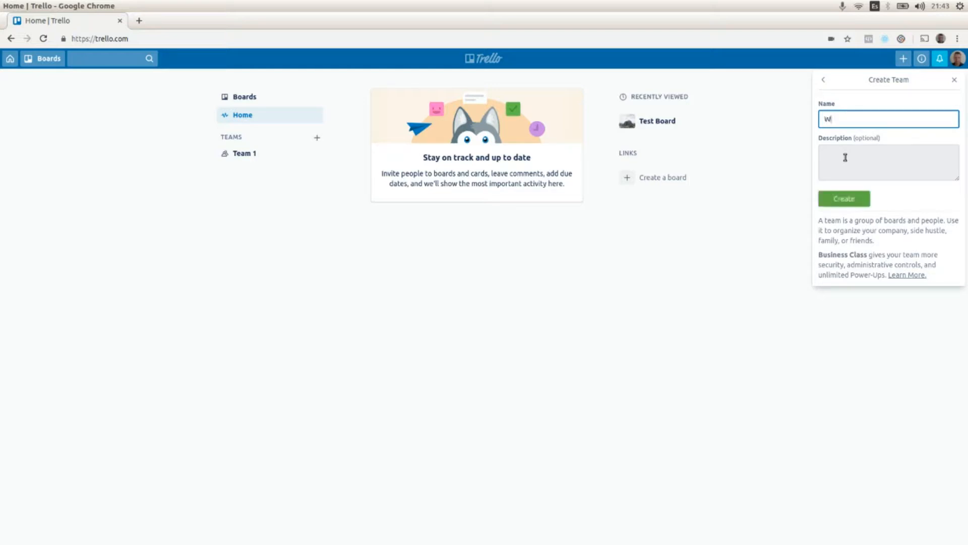
{"action": "type", "text": "ebsite Team"}
{"action": "left_click", "coordinate": [843, 198]}
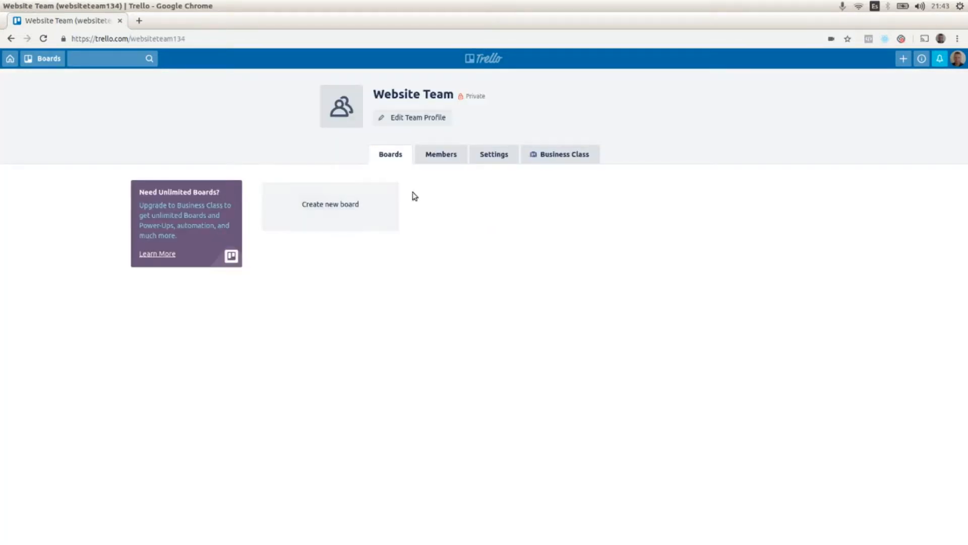
{"action": "left_click", "coordinate": [434, 161]}
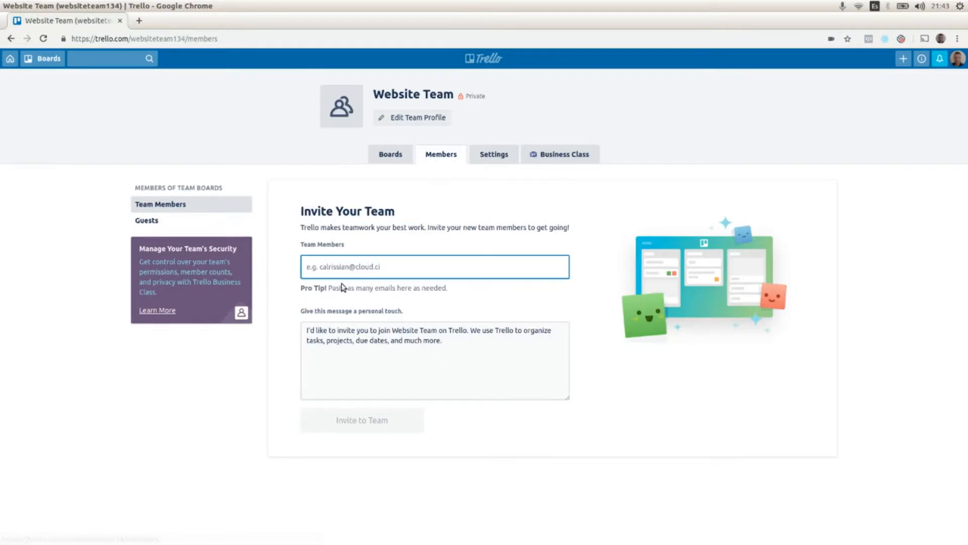
{"action": "type", "text": "email@"}
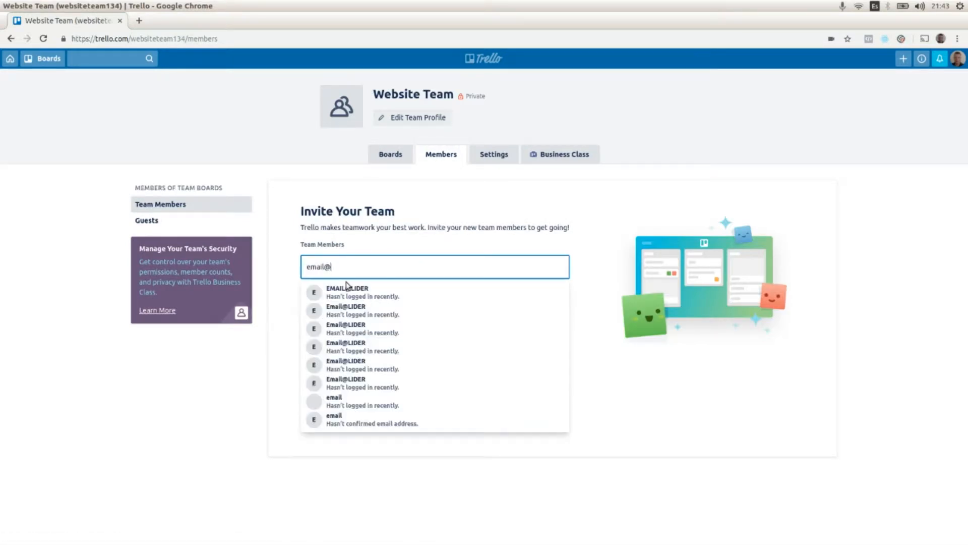
{"action": "key", "text": "BackSpace"}
{"action": "key", "text": "BackSpace"}
{"action": "key", "text": "BackSpace"}
{"action": "key", "text": "BackSpace"}
{"action": "key", "text": "BackSpace"}
{"action": "key", "text": "BackSpace"}
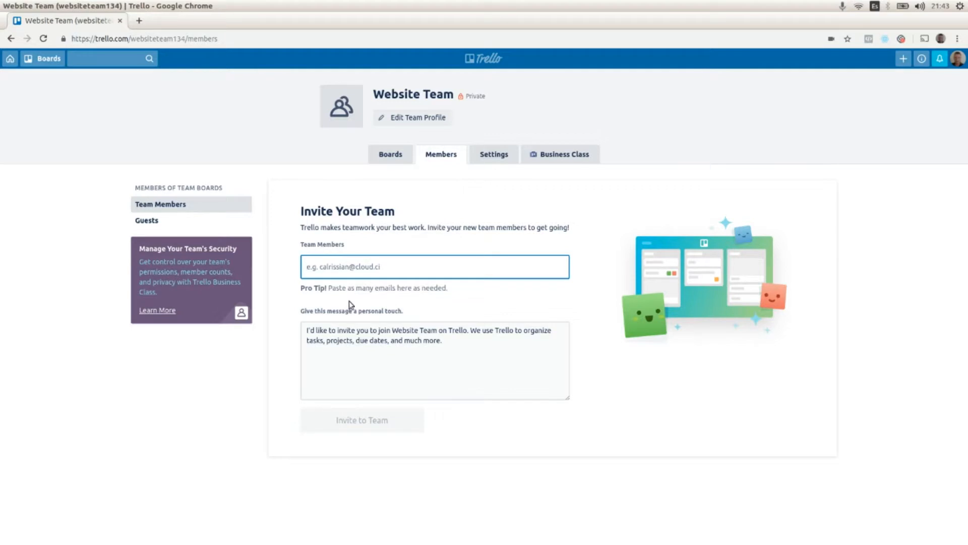
- Create a new board for the team titled Website Board
{"action": "left_click", "coordinate": [391, 154]}
{"action": "left_click", "coordinate": [332, 222]}
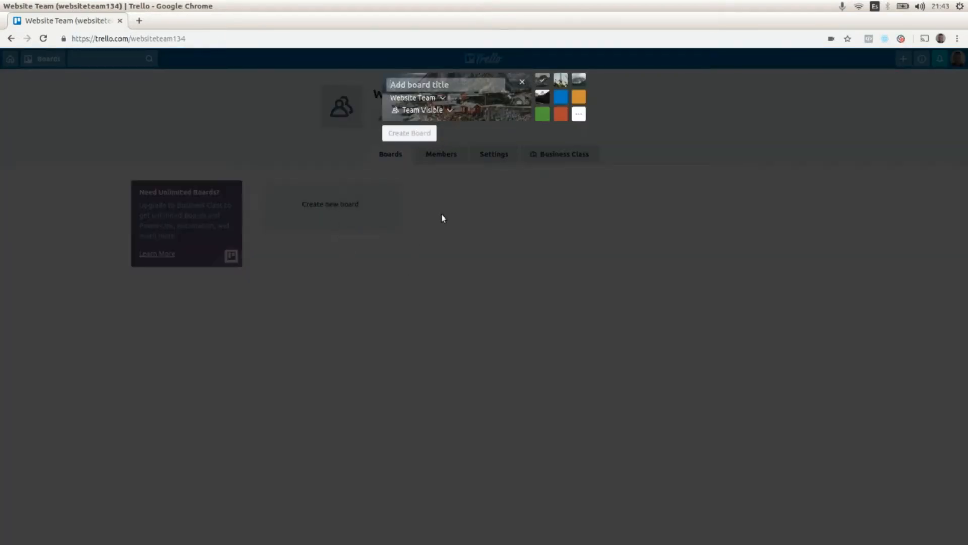
{"action": "type", "text": "Website"}
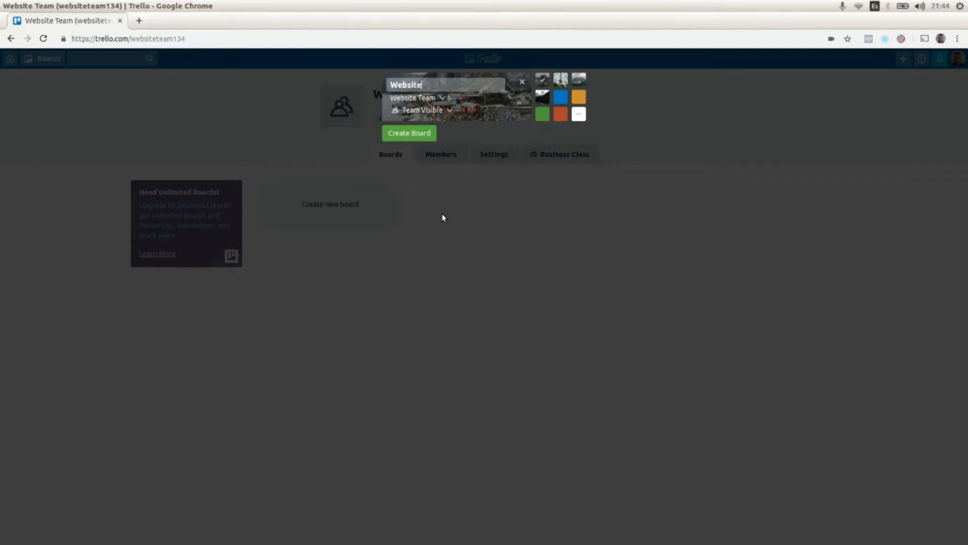
{"action": "type", "text": " Board"}
{"action": "left_click", "coordinate": [414, 134]}
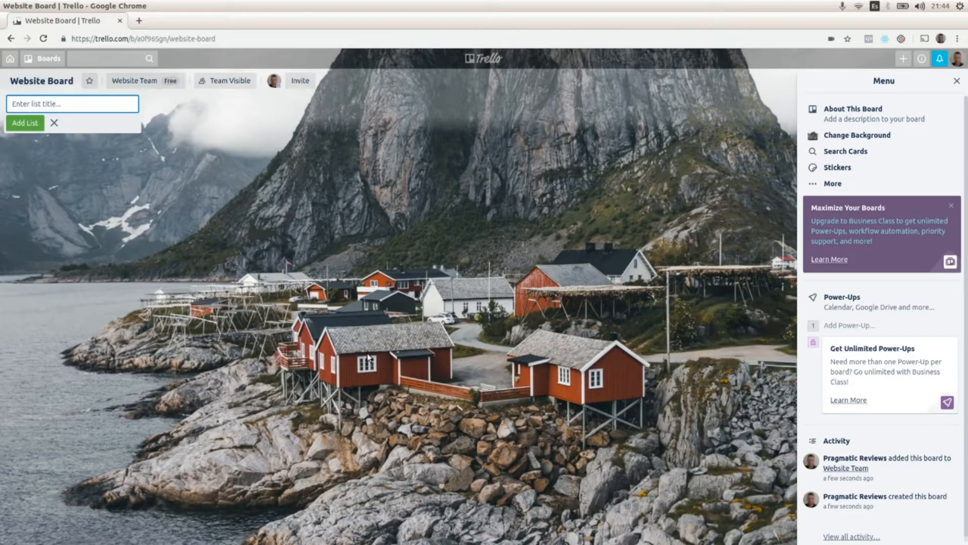
- Add a list named TO DO to the board
{"action": "type", "text": "TODO"}
{"action": "key", "text": "Left"}
{"action": "left_click", "coordinate": [43, 125]}
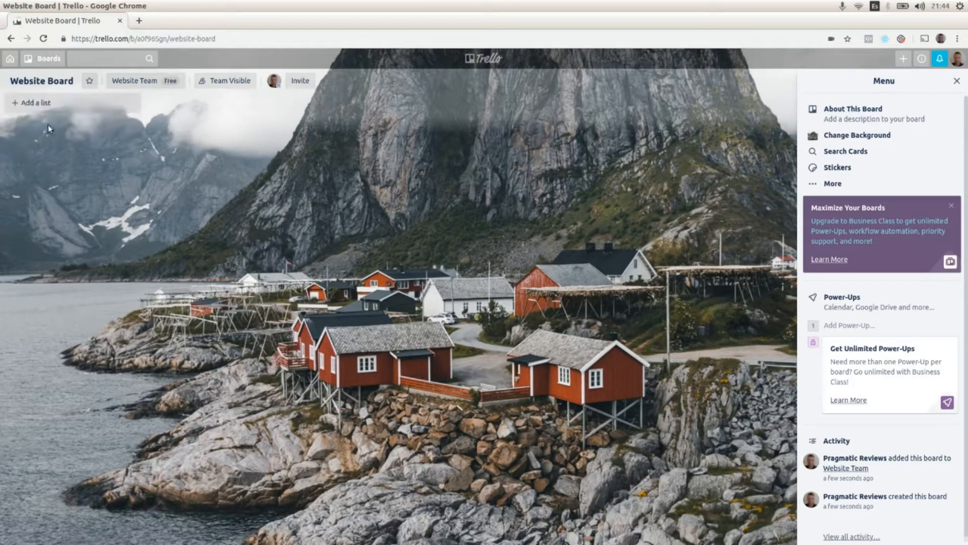
{"action": "left_click", "coordinate": [33, 102]}
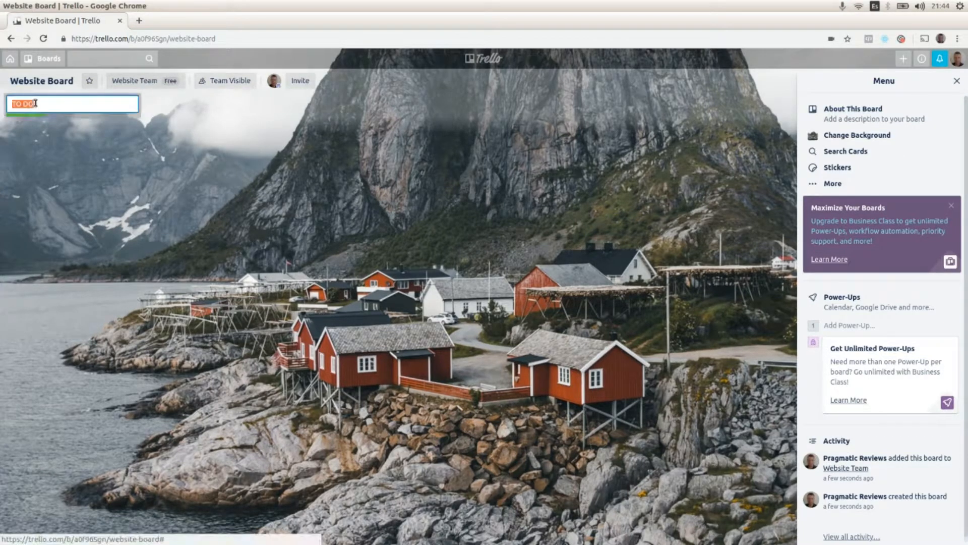
{"action": "left_click", "coordinate": [34, 123]}
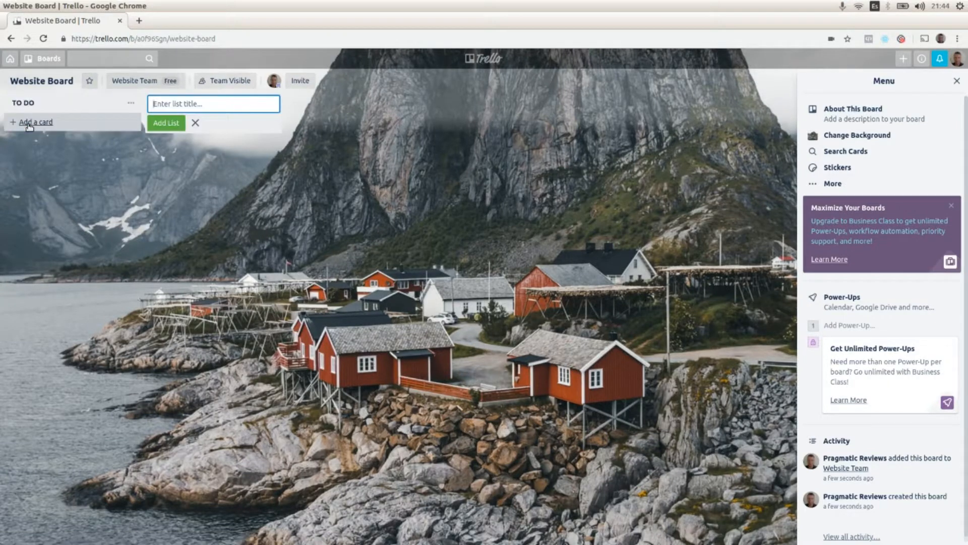
- Add a second list named DOING
{"action": "left_click", "coordinate": [137, 157]}
{"action": "left_click", "coordinate": [176, 102]}
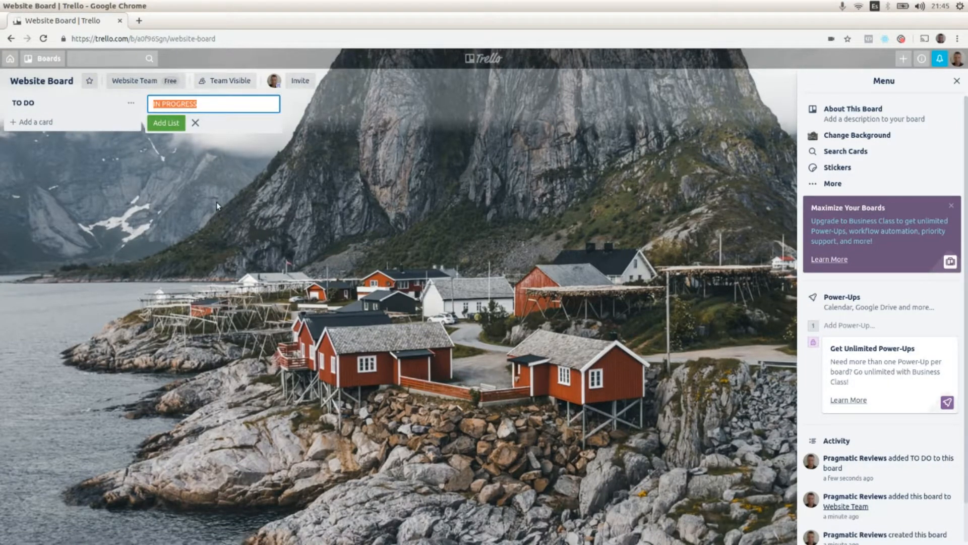
{"action": "type", "text": "d"}
{"action": "key", "text": "BackSpace"}
{"action": "type", "text": "DOING"}
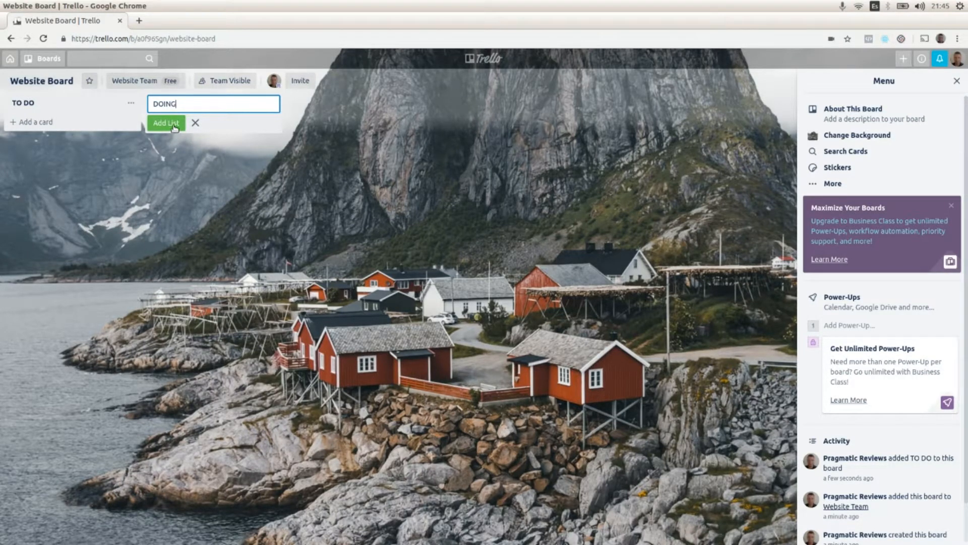
{"action": "left_click", "coordinate": [174, 126]}
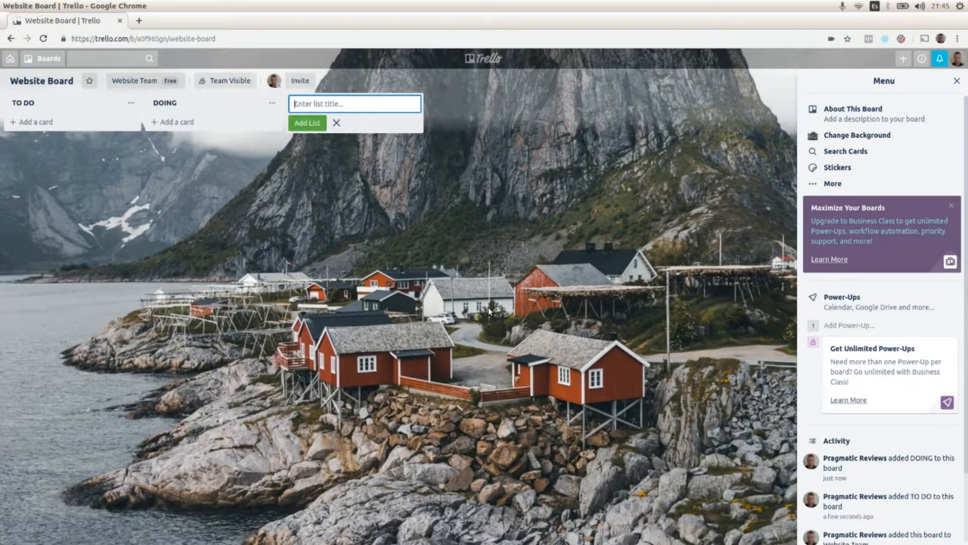
- Add a third list named TESTING
{"action": "type", "text": "TESTING"}
{"action": "left_click", "coordinate": [308, 125]}
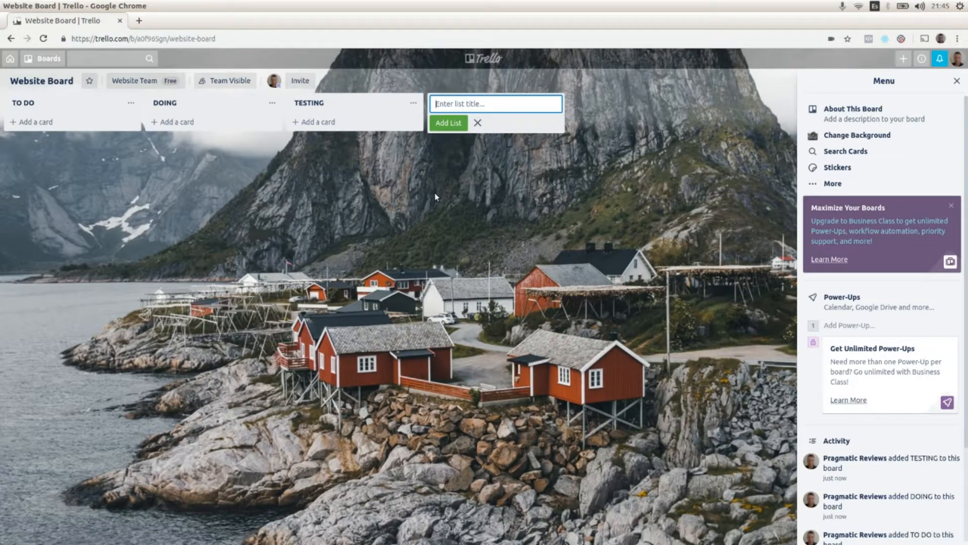
- Add a fourth list named PRODUCT
{"action": "type", "text": "PRODUCT"}
{"action": "left_click", "coordinate": [444, 123]}
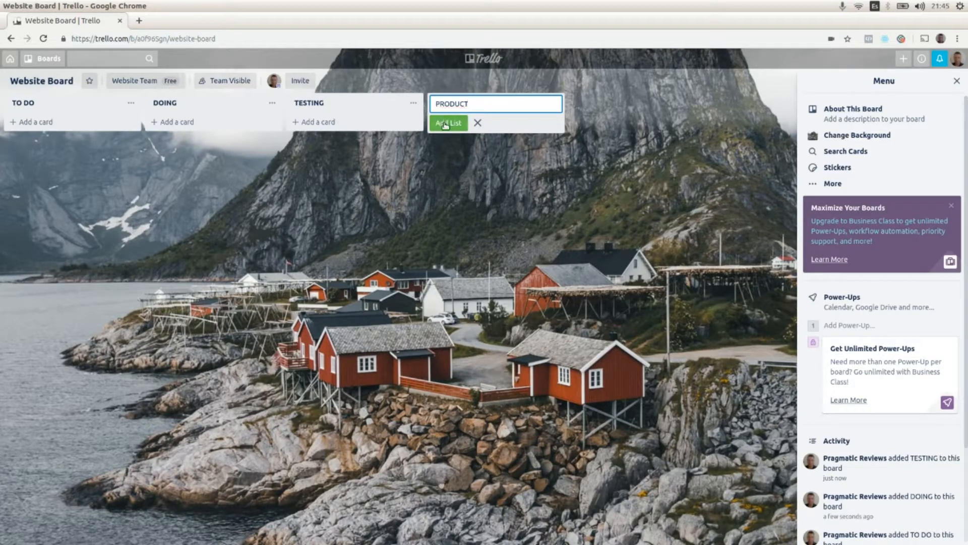
- Add a card titled Create website main menu to the TO DO list
{"action": "left_click", "coordinate": [43, 125]}
{"action": "type", "text": "Crae"}
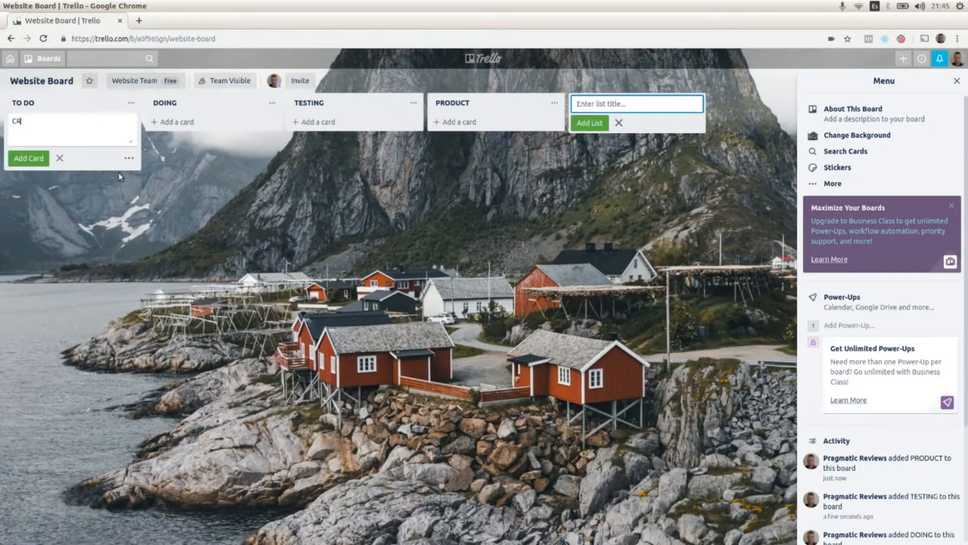
{"action": "key", "text": "BackSpace"}
{"action": "key", "text": "BackSpace"}
{"action": "key", "text": "BackSpace"}
{"action": "type", "text": "reate website gh"}
{"action": "key", "text": "BackSpace"}
{"action": "key", "text": "BackSpace"}
{"action": "type", "text": "home page"}
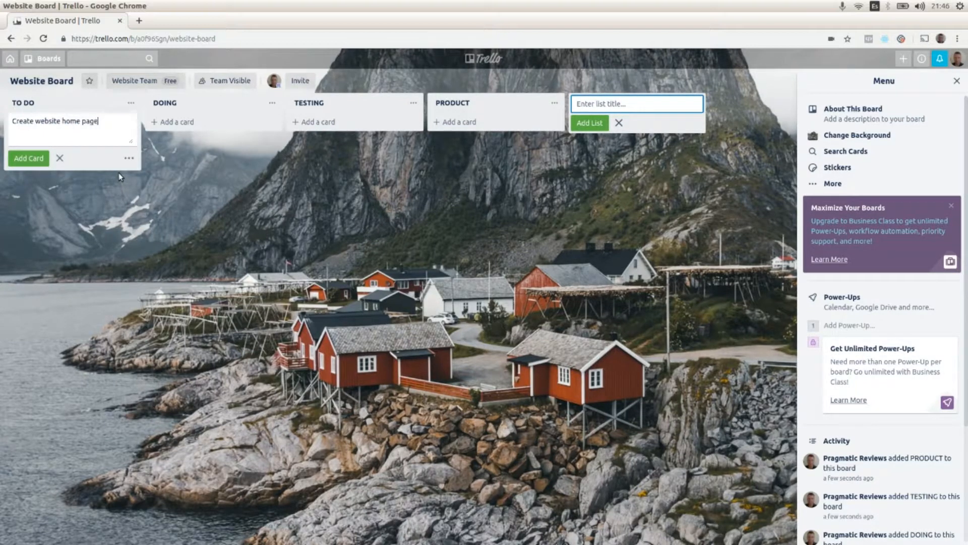
{"action": "key", "text": "shift+Left"}
{"action": "key", "text": "shift+Left"}
{"action": "key", "text": "shift+Left"}
{"action": "key", "text": "shift+Left"}
{"action": "key", "text": "BackSpace"}
{"action": "key", "text": "BackSpace"}
{"action": "key", "text": "BackSpace"}
{"action": "key", "text": "BackSpace"}
{"action": "key", "text": "BackSpace"}
{"action": "key", "text": "BackSpace"}
{"action": "type", "text": "main menu"}
{"action": "left_click", "coordinate": [182, 189]}
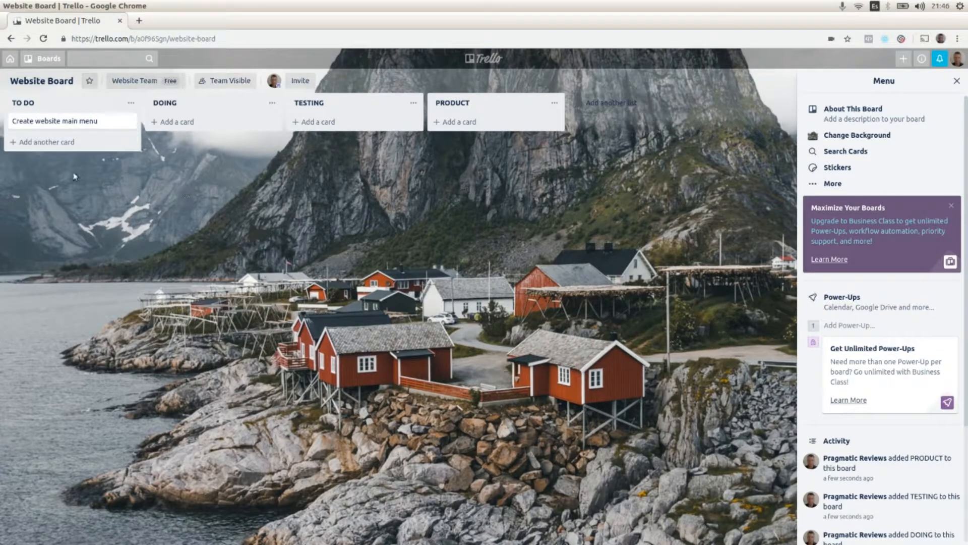
- Add a card titled Create website contact page to the TO DO list
{"action": "left_click", "coordinate": [46, 142]}
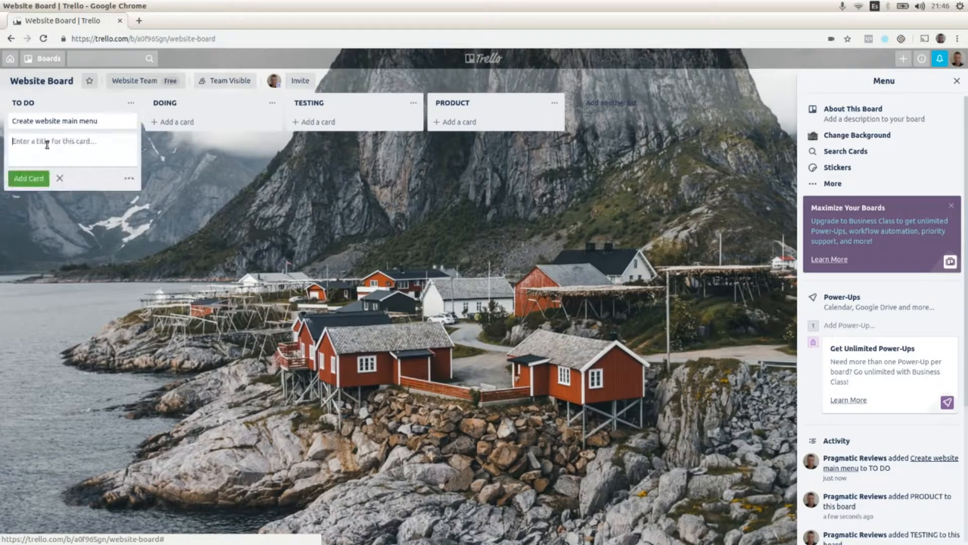
{"action": "type", "text": "Cre"}
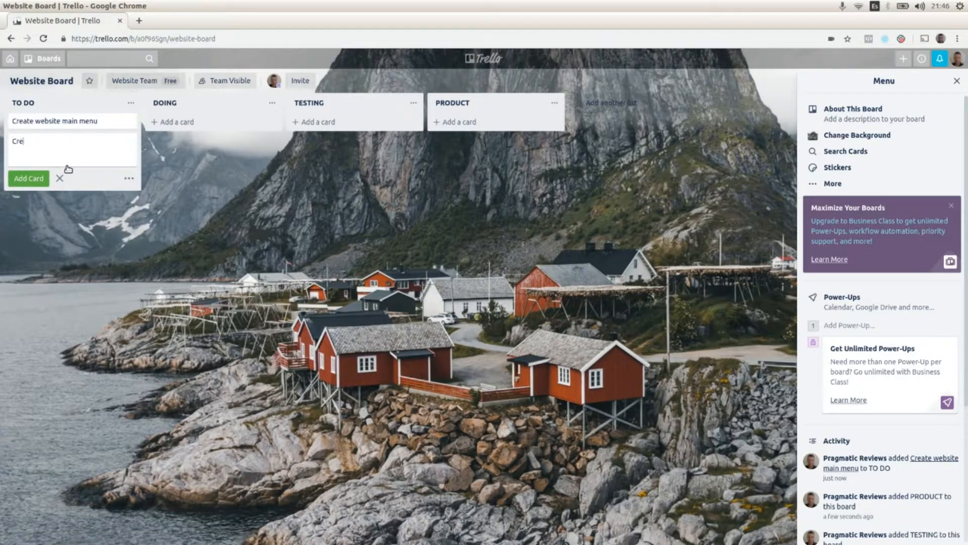
{"action": "type", "text": "ate website contact page"}
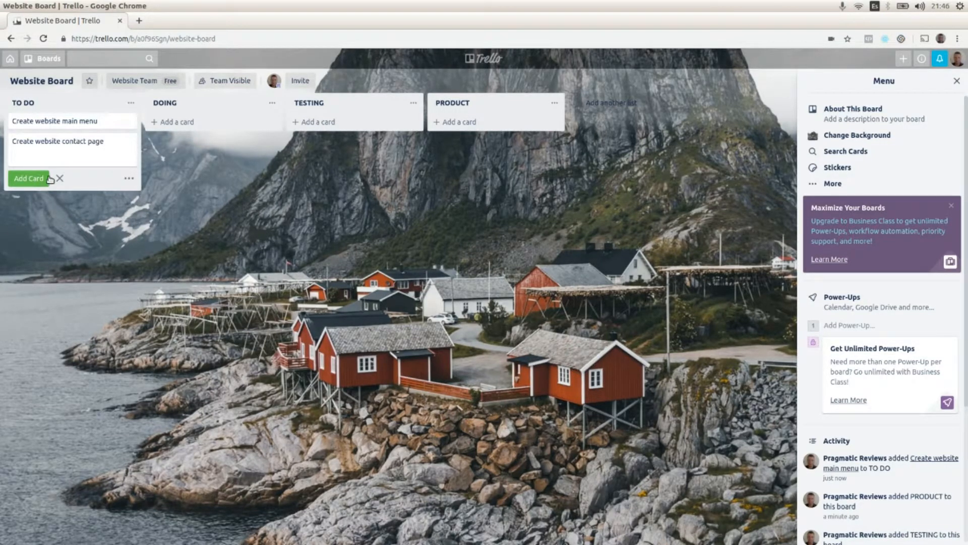
{"action": "left_click", "coordinate": [29, 178]}
- Add a card titled Create website home page to the TO DO list
{"action": "type", "text": "Cr"}
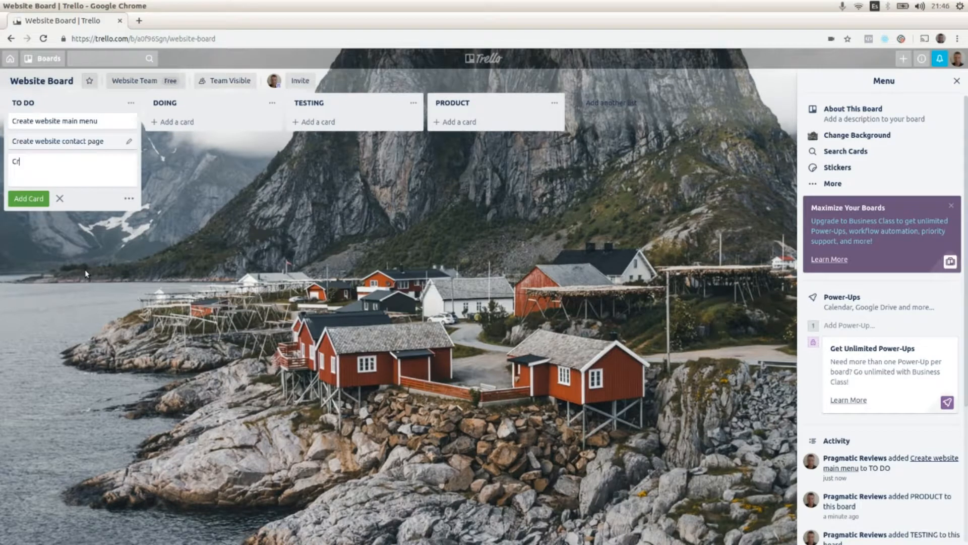
{"action": "type", "text": "eate we"}
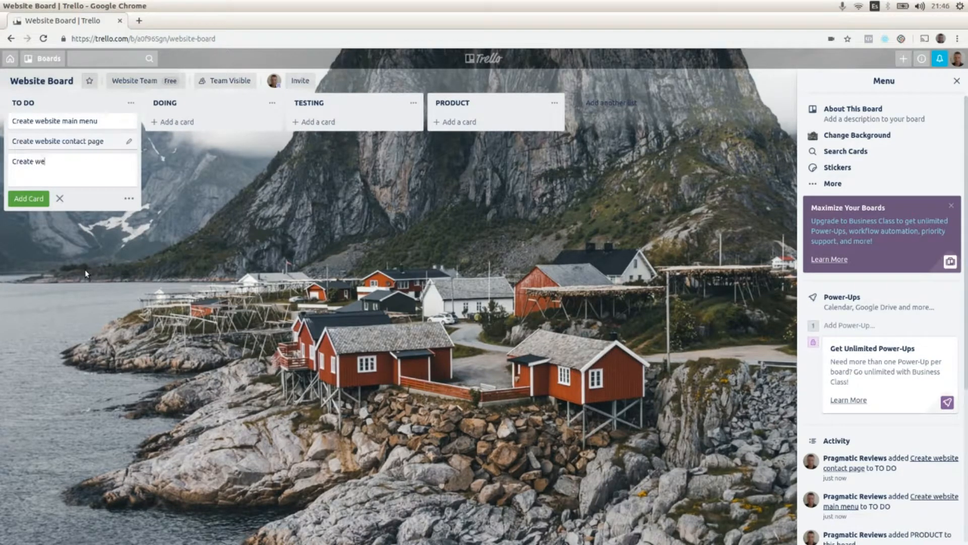
{"action": "type", "text": "bsite home page"}
{"action": "left_click", "coordinate": [207, 250]}
- Add a card titled Design main menu to the TO DO list
{"action": "left_click", "coordinate": [66, 182]}
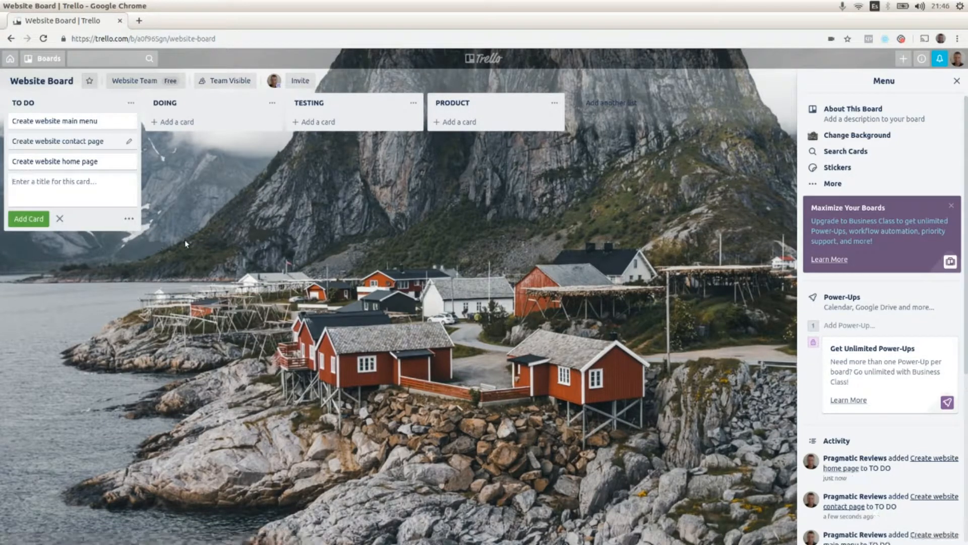
{"action": "type", "text": "Design main menu"}
{"action": "left_click", "coordinate": [117, 264]}
- Add a card titled Design website contact page to the TO DO list
{"action": "left_click", "coordinate": [62, 206]}
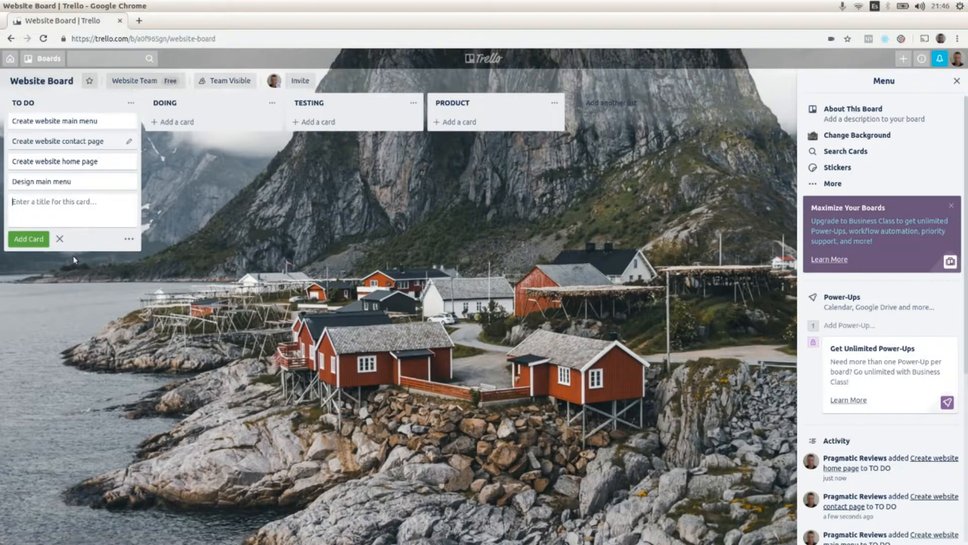
{"action": "type", "text": "Design"}
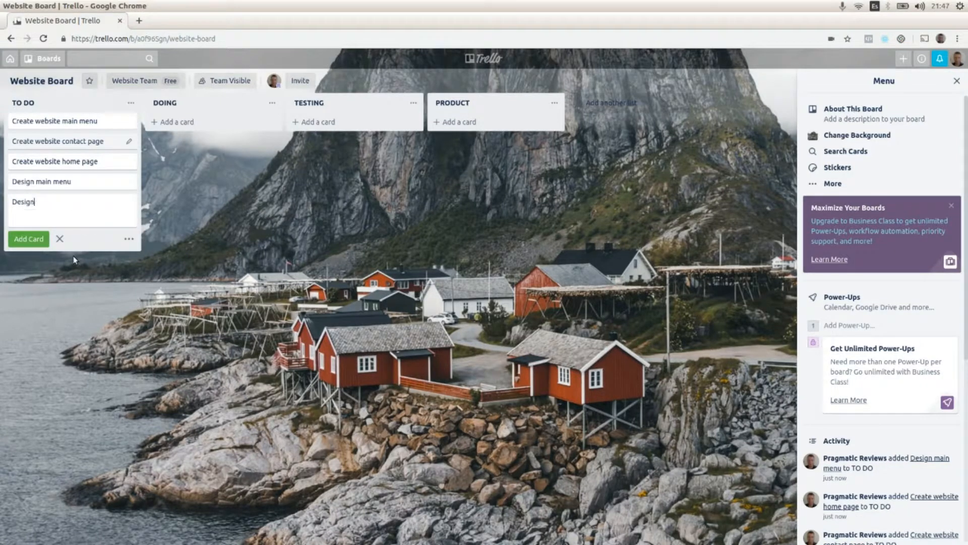
{"action": "type", "text": " website contact page"}
{"action": "left_click", "coordinate": [218, 367]}
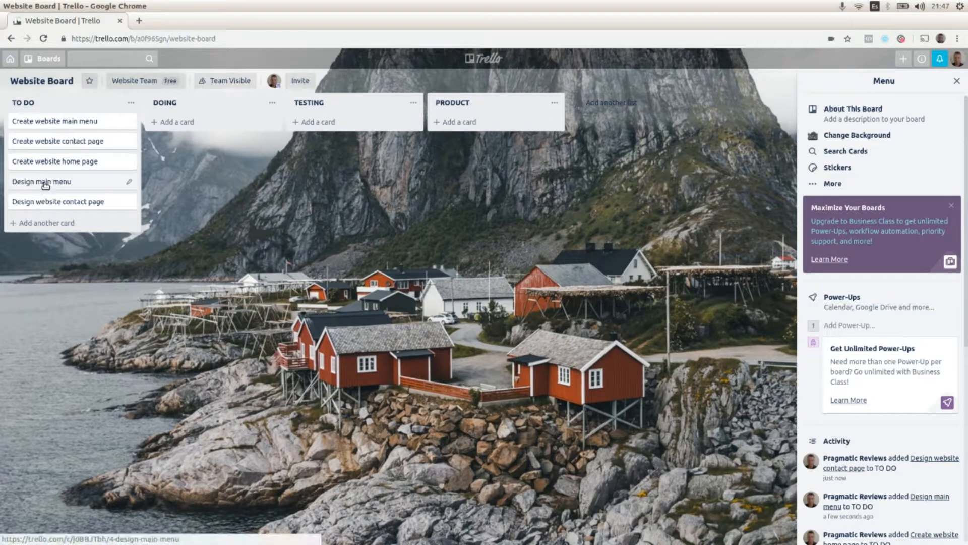
- Move the Design main menu, Design website contact page and Create website main menu cards into the DOING list
{"action": "left_click_drag", "start_coordinate": [34, 180], "coordinate": [187, 124]}
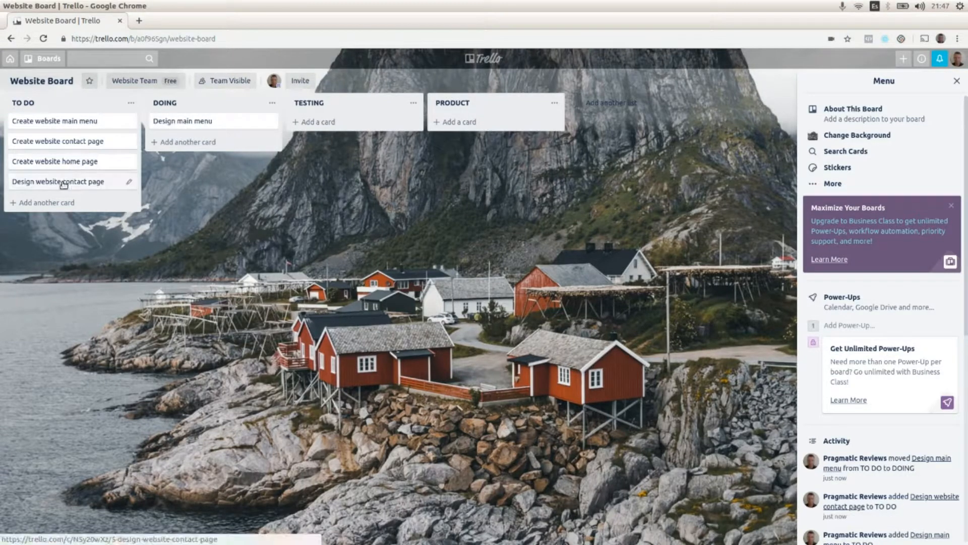
{"action": "left_click_drag", "start_coordinate": [54, 181], "coordinate": [204, 171]}
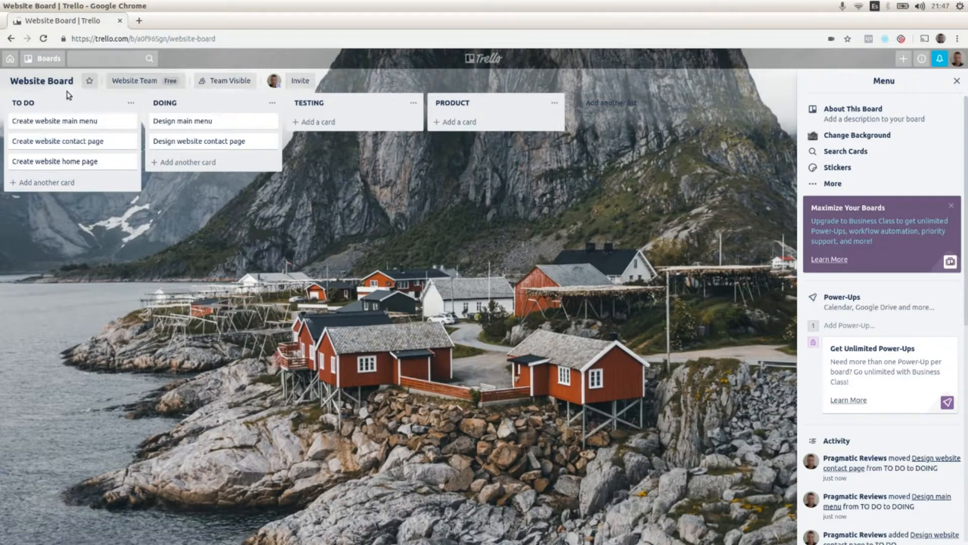
{"action": "left_click_drag", "start_coordinate": [56, 122], "coordinate": [197, 179]}
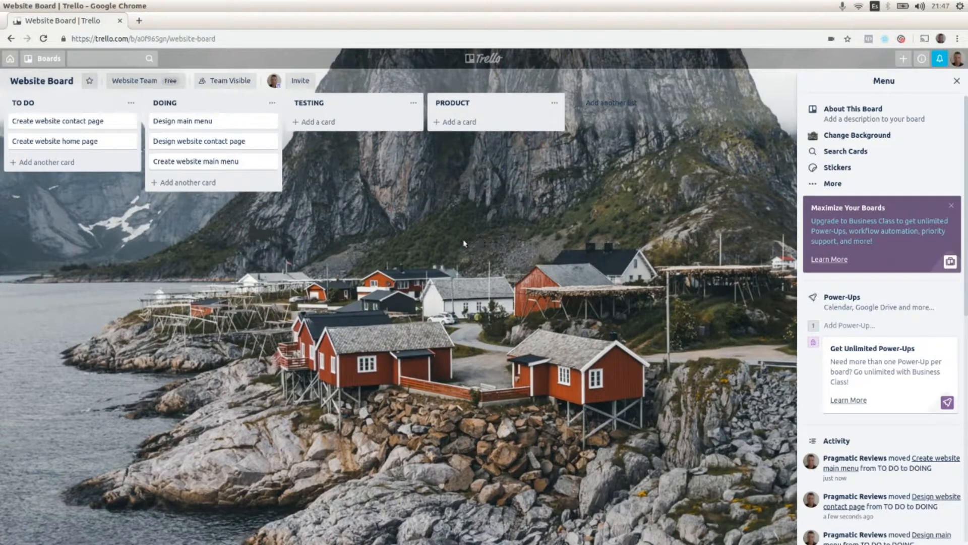
- Open the Design main menu card and assign the board member to it
{"action": "left_click", "coordinate": [238, 119]}
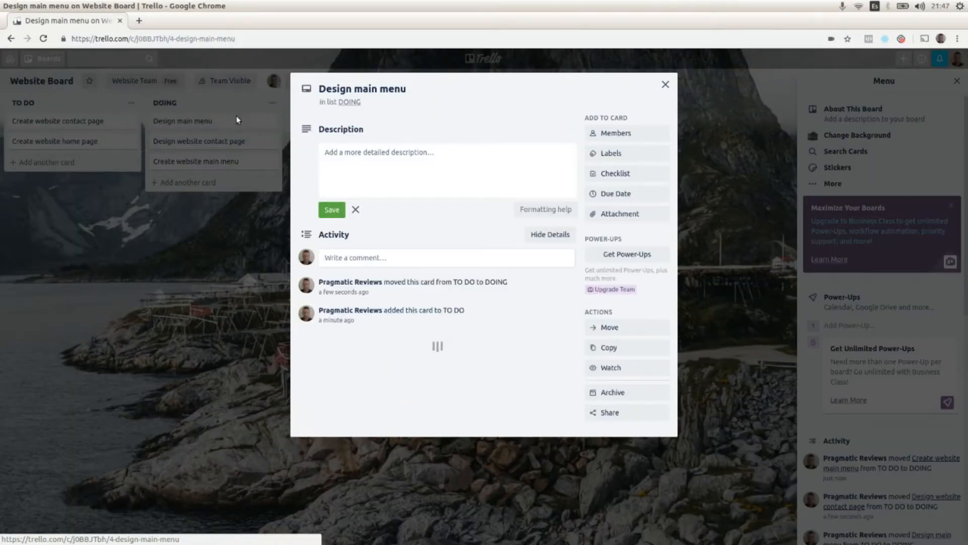
{"action": "left_click", "coordinate": [606, 133]}
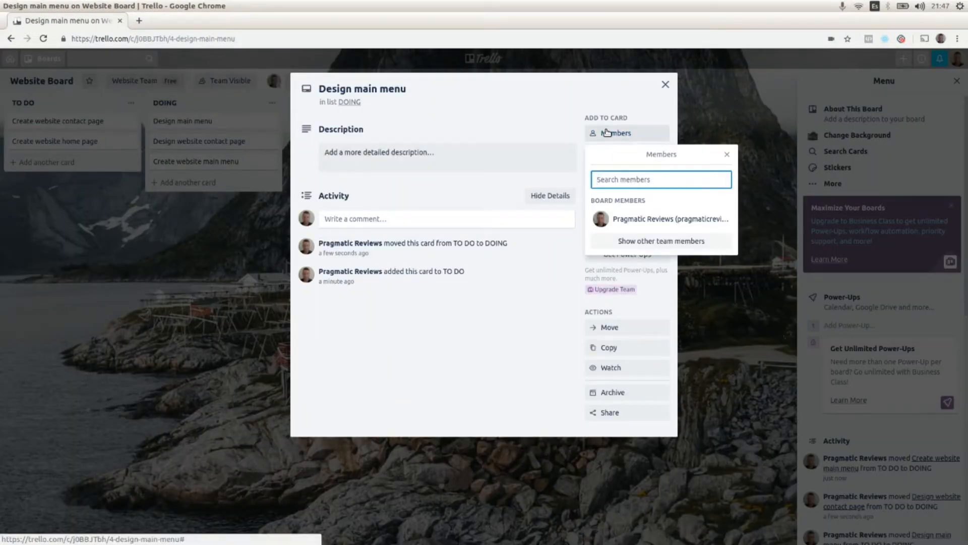
{"action": "left_click", "coordinate": [627, 220]}
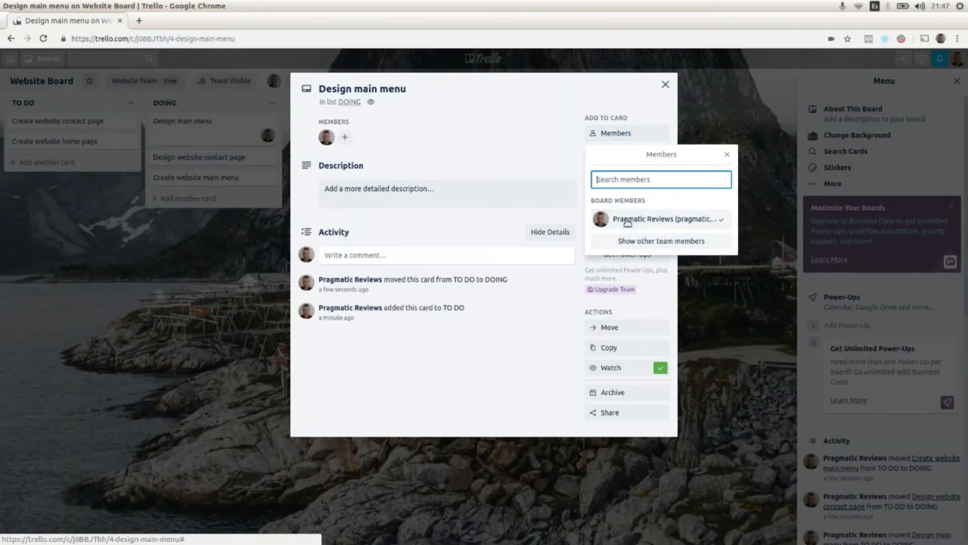
{"action": "left_click", "coordinate": [524, 346]}
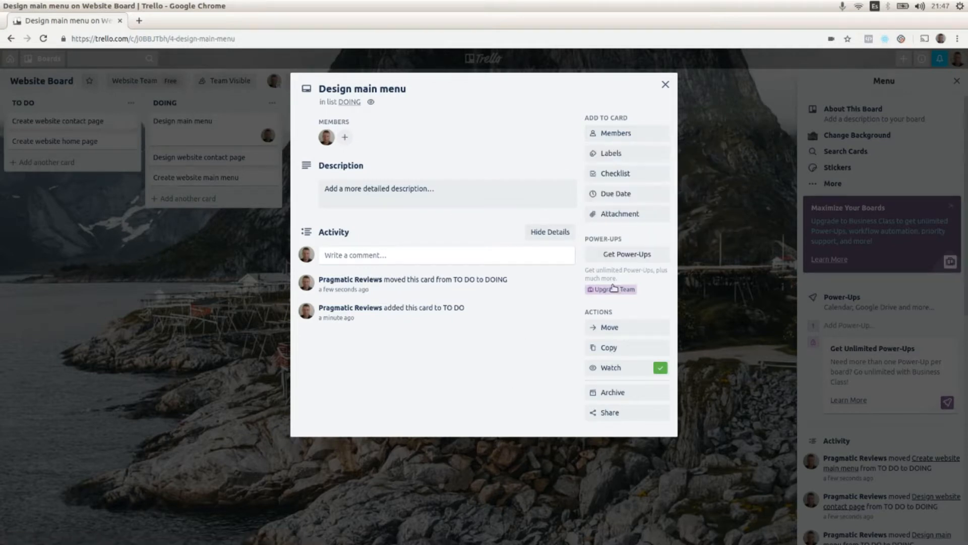
- Add the green label to the Design main menu card and close it
{"action": "left_click", "coordinate": [610, 154]}
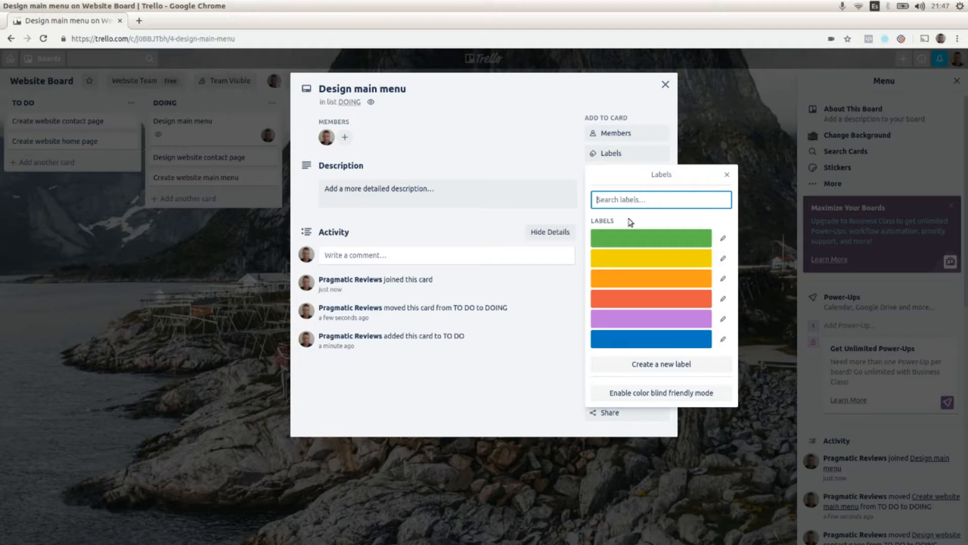
{"action": "left_click", "coordinate": [636, 241]}
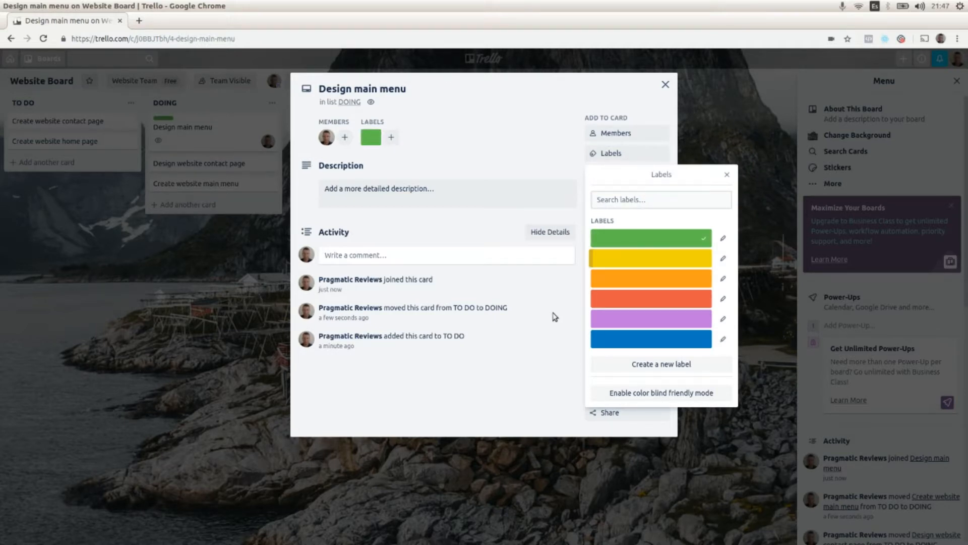
{"action": "left_click", "coordinate": [535, 386]}
{"action": "left_click", "coordinate": [666, 86]}
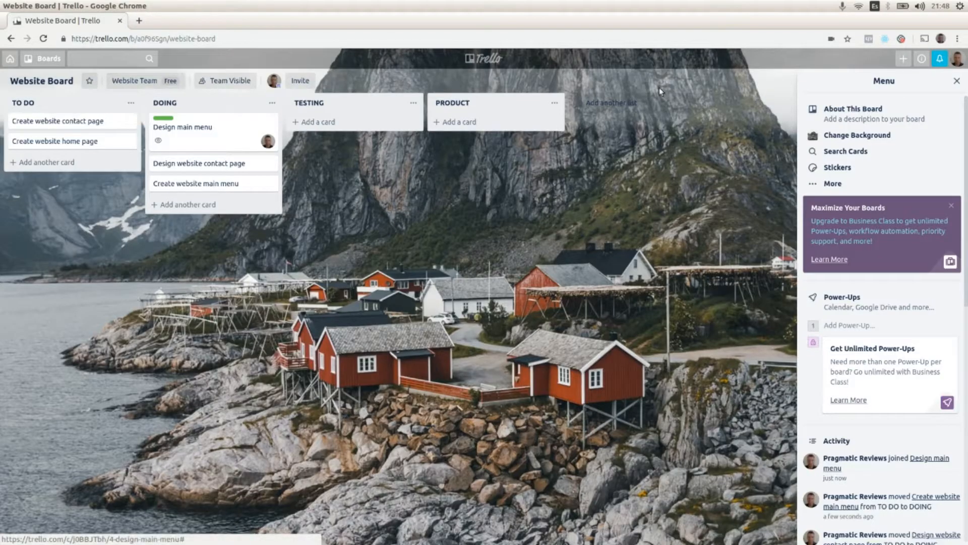
- Add the red label to the Create website main menu card and close it
{"action": "left_click", "coordinate": [216, 187]}
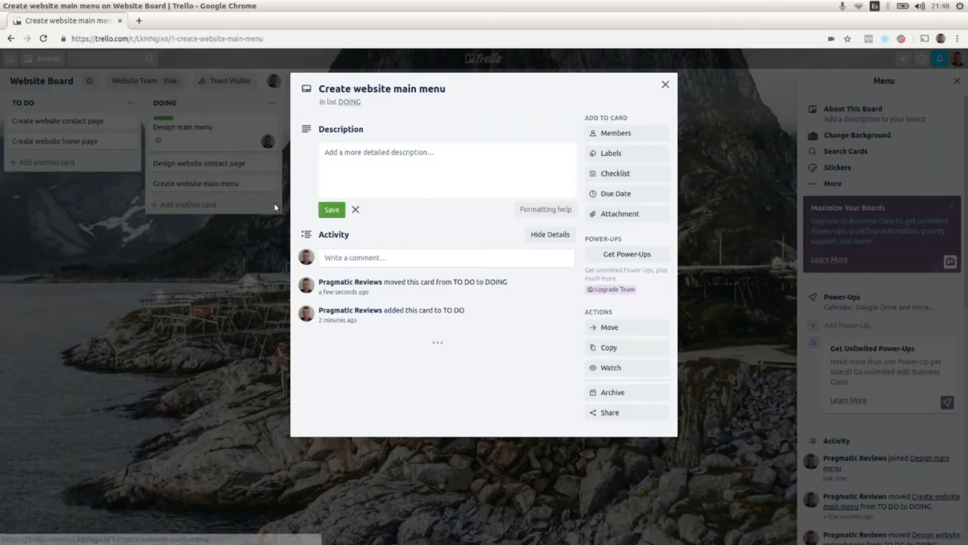
{"action": "left_click", "coordinate": [608, 154]}
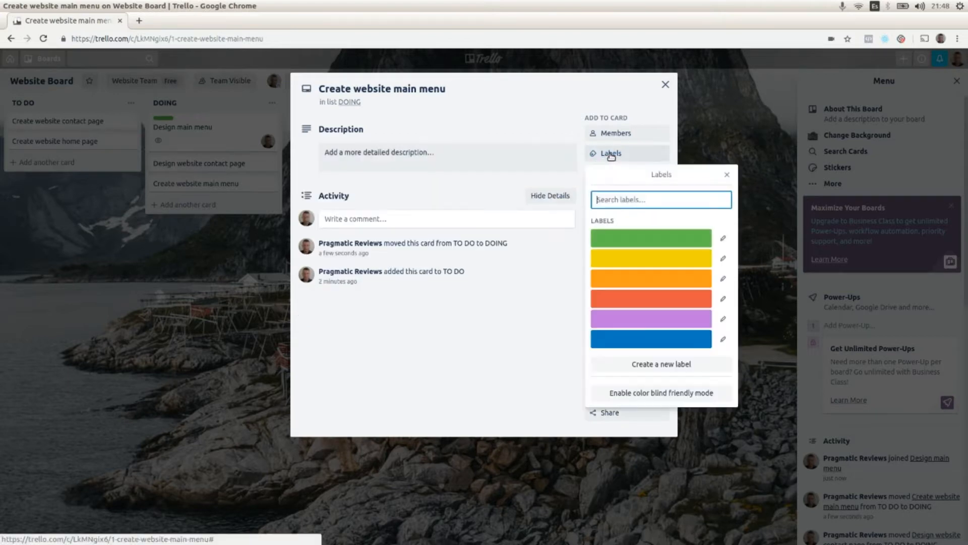
{"action": "left_click", "coordinate": [642, 298]}
{"action": "left_click", "coordinate": [528, 348]}
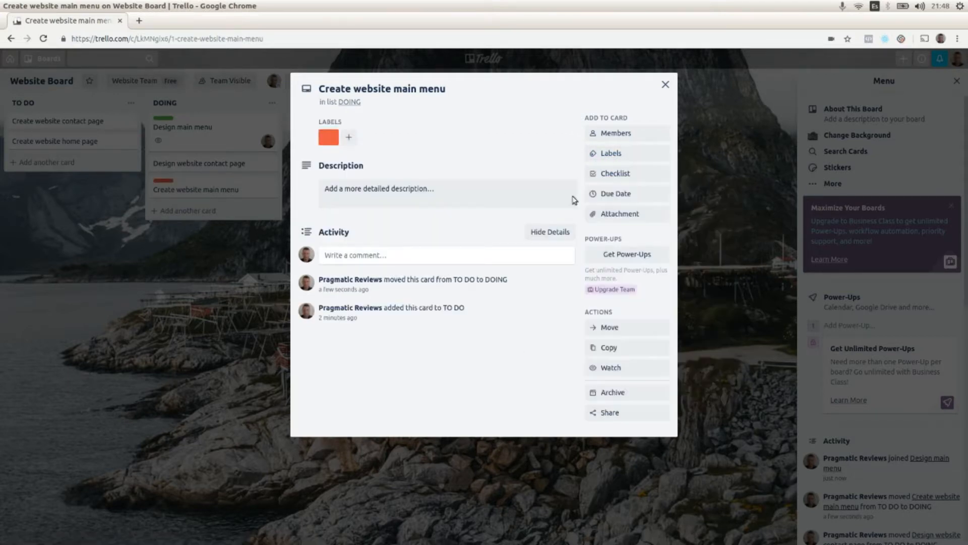
{"action": "left_click", "coordinate": [665, 84]}
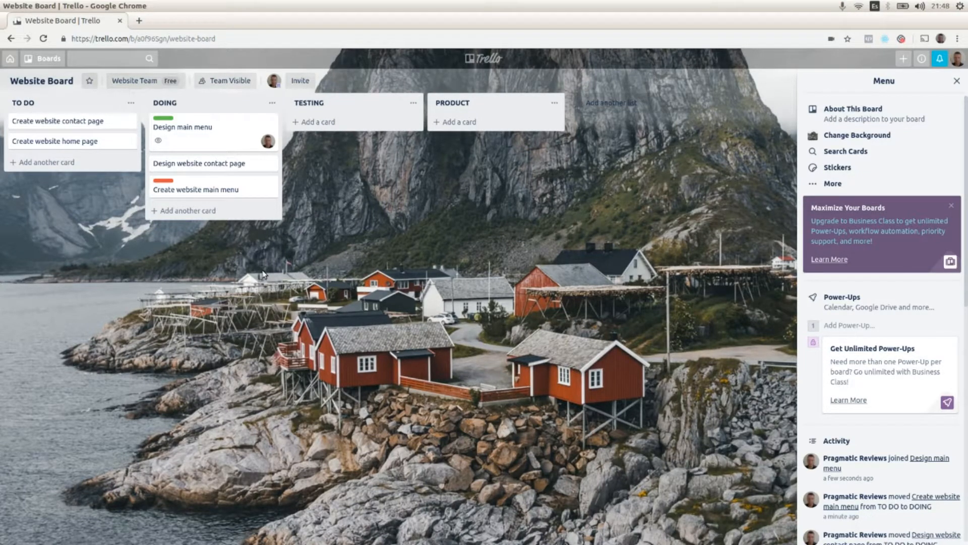
- Post the comment "The design will be ready for tomorrow" on the Design main menu card
{"action": "left_click", "coordinate": [212, 135]}
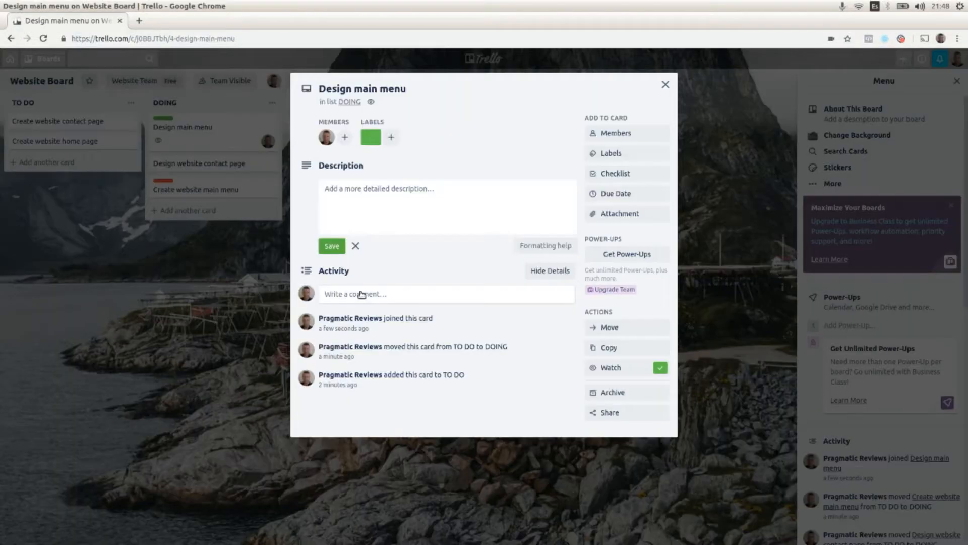
{"action": "left_click", "coordinate": [358, 294]}
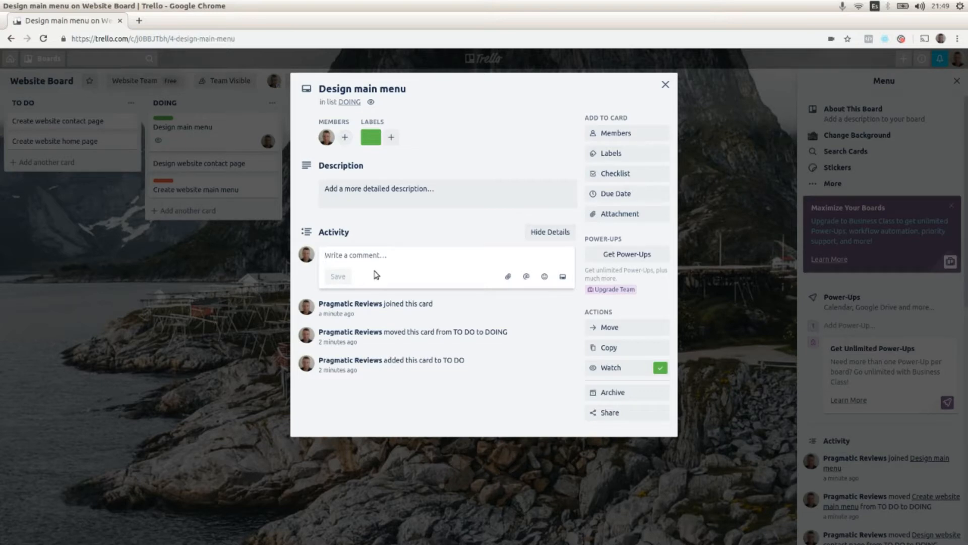
{"action": "type", "text": "The"}
{"action": "type", "text": " design w"}
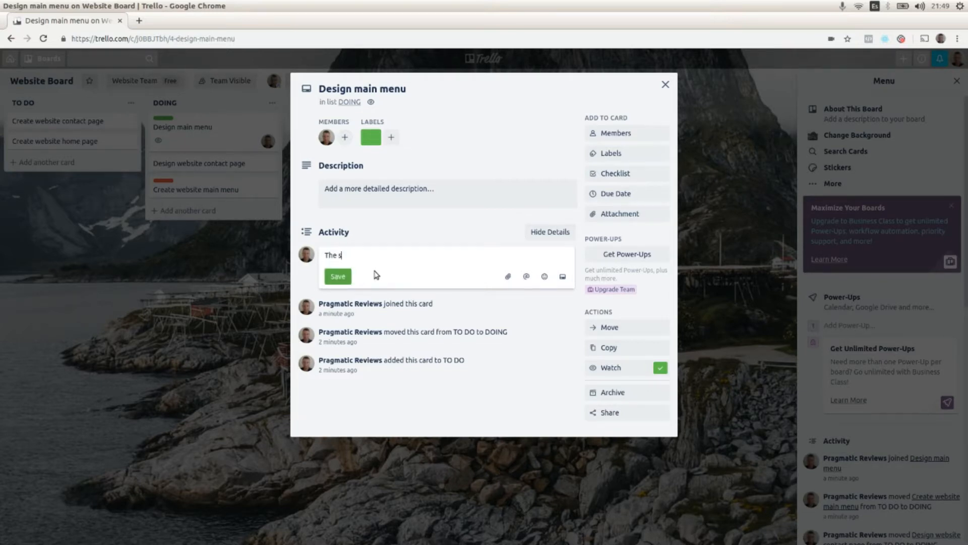
{"action": "type", "text": "ill be ready for tomorrow"}
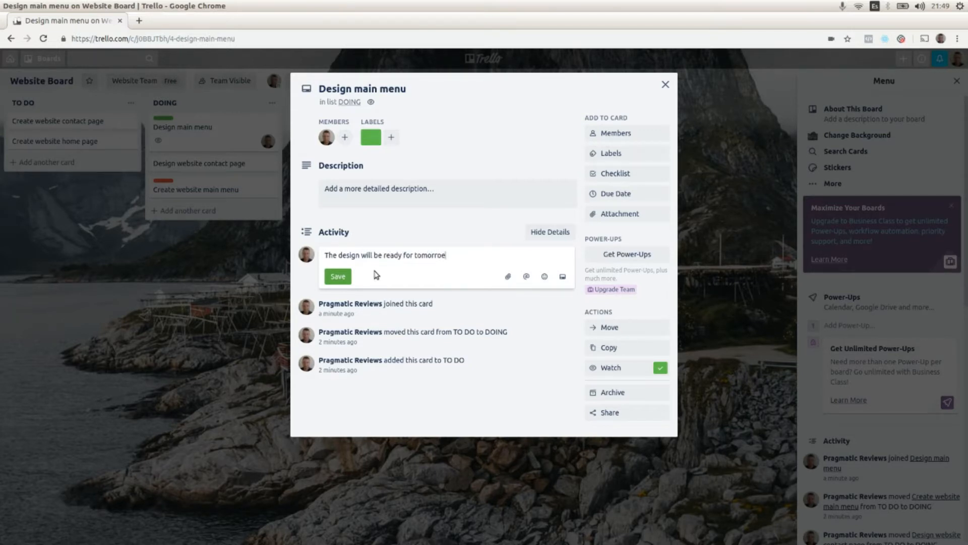
{"action": "left_click", "coordinate": [338, 276]}
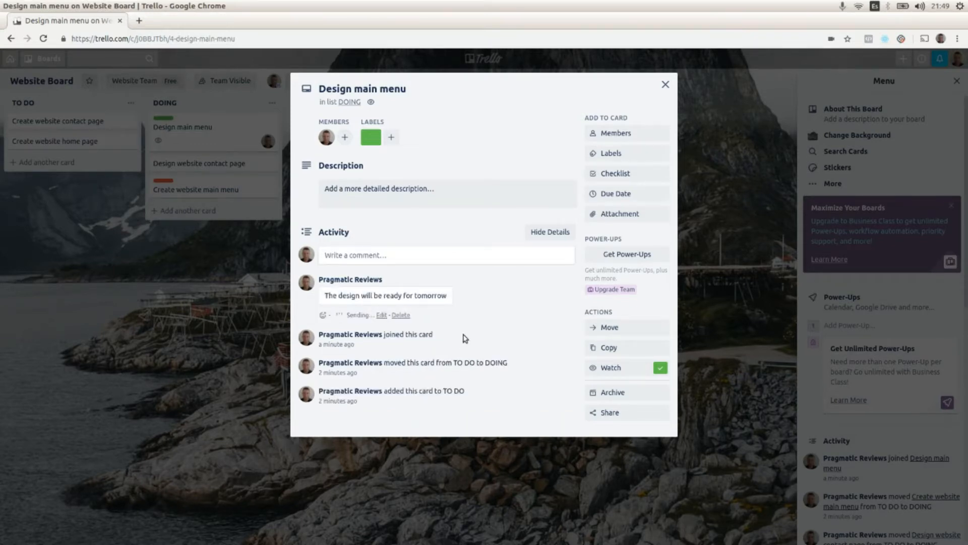
- Add a checklist titled Checklist to the card with the item Define the menu items
{"action": "left_click", "coordinate": [616, 175]}
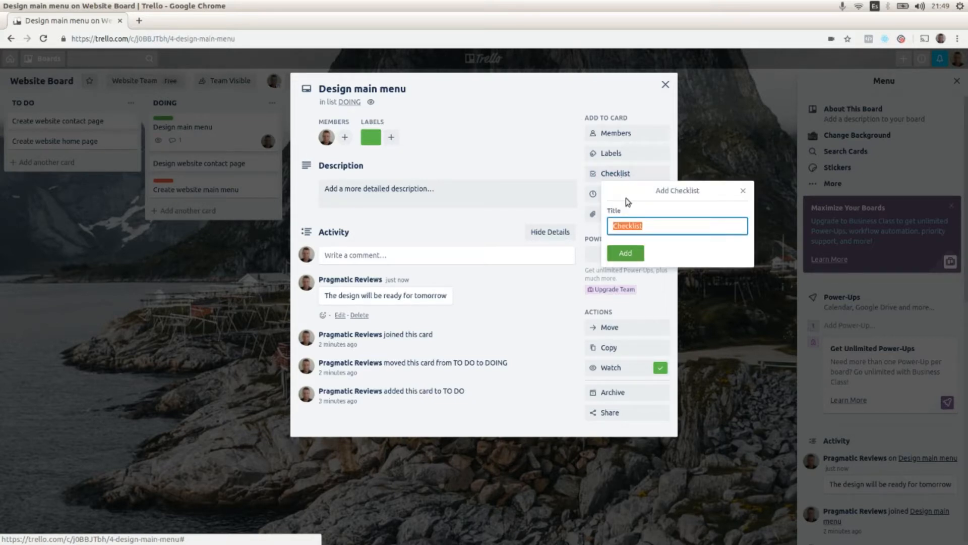
{"action": "left_click", "coordinate": [626, 253]}
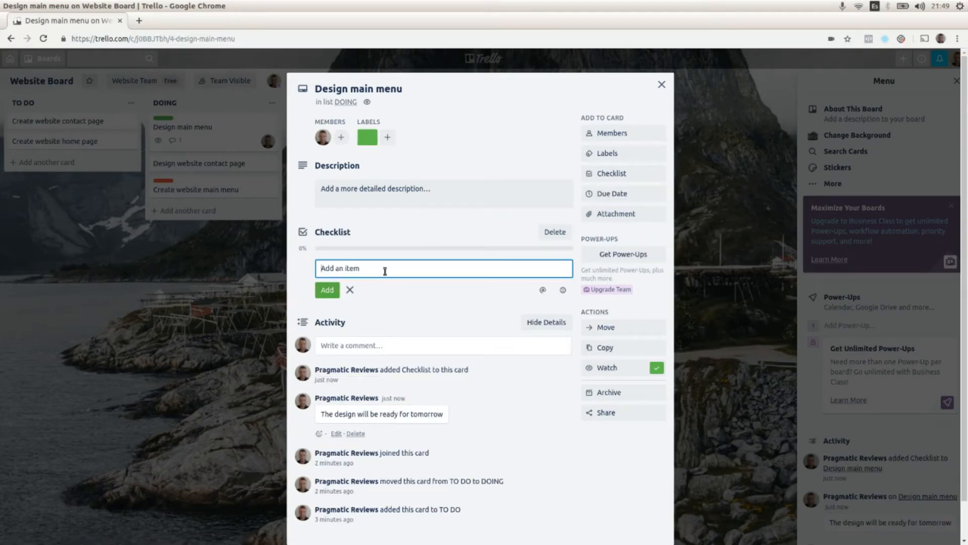
{"action": "type", "text": "define the menu items"}
{"action": "key", "text": "Delete"}
{"action": "type", "text": "D"}
{"action": "left_click", "coordinate": [334, 292]}
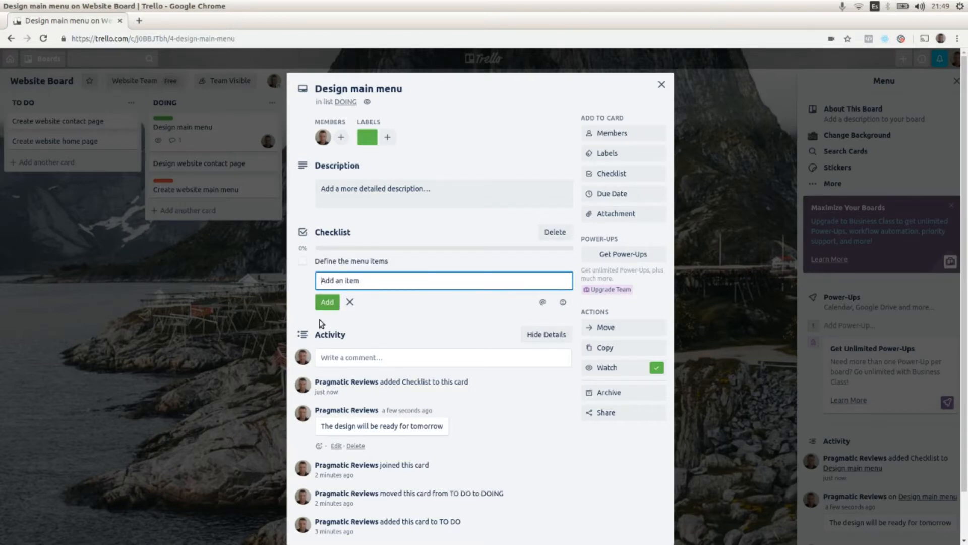
- Add the checklist item Define the labels
{"action": "type", "text": "Define the"}
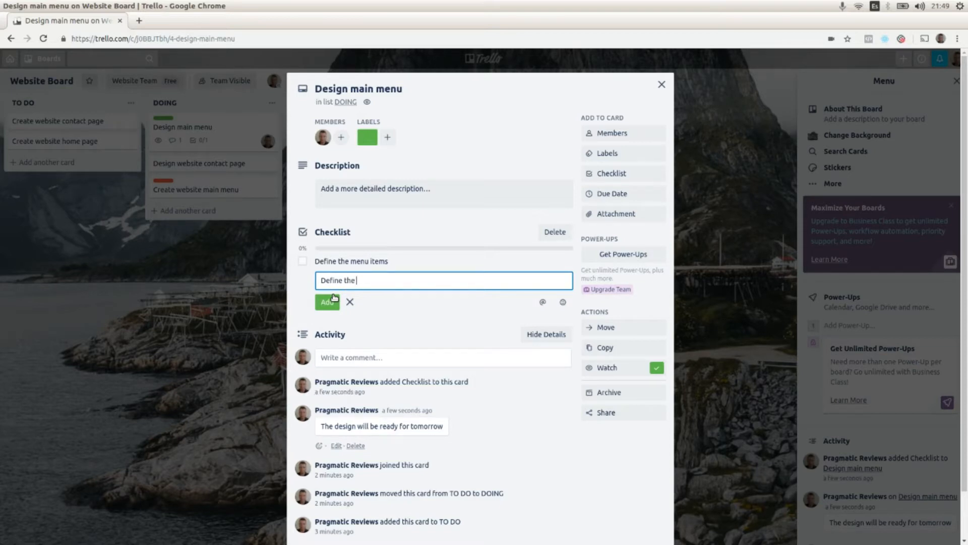
{"action": "type", "text": " font of the labels"}
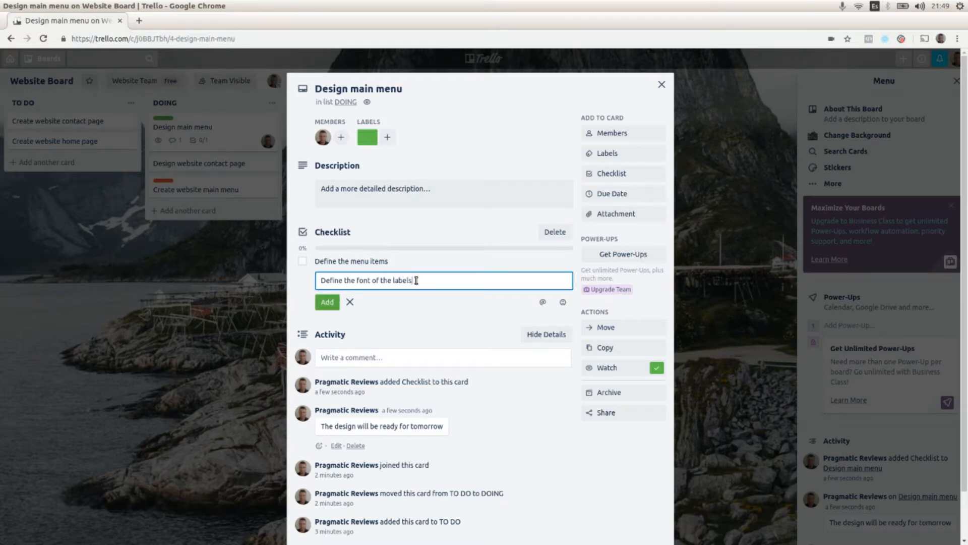
{"action": "left_click_drag", "start_coordinate": [419, 280], "coordinate": [365, 287]}
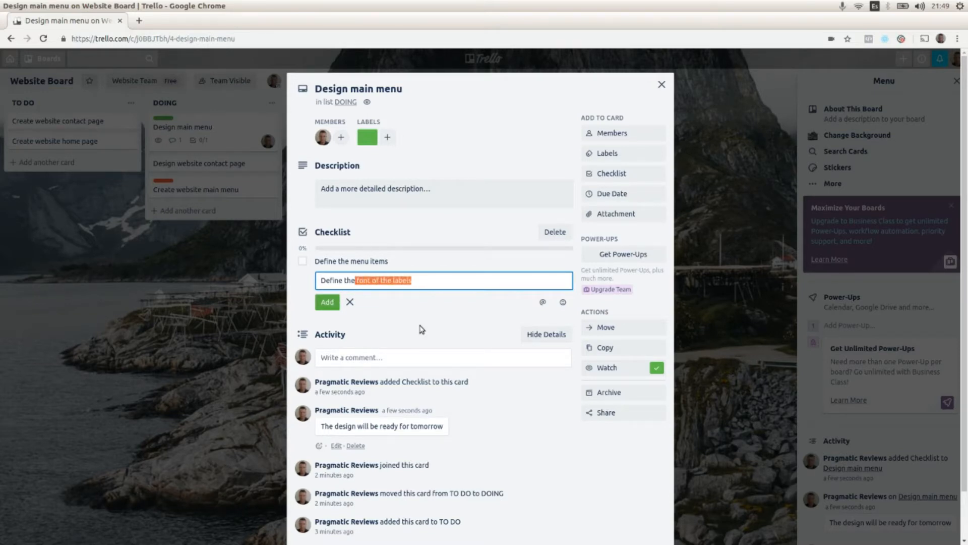
{"action": "key", "text": "BackSpace"}
{"action": "type", "text": "labes"}
{"action": "key", "text": "BackSpace"}
{"action": "type", "text": "ls"}
{"action": "left_click", "coordinate": [330, 303]}
- Add the checklist item Define the fonts of the labels and stop adding items
{"action": "type", "text": "D"}
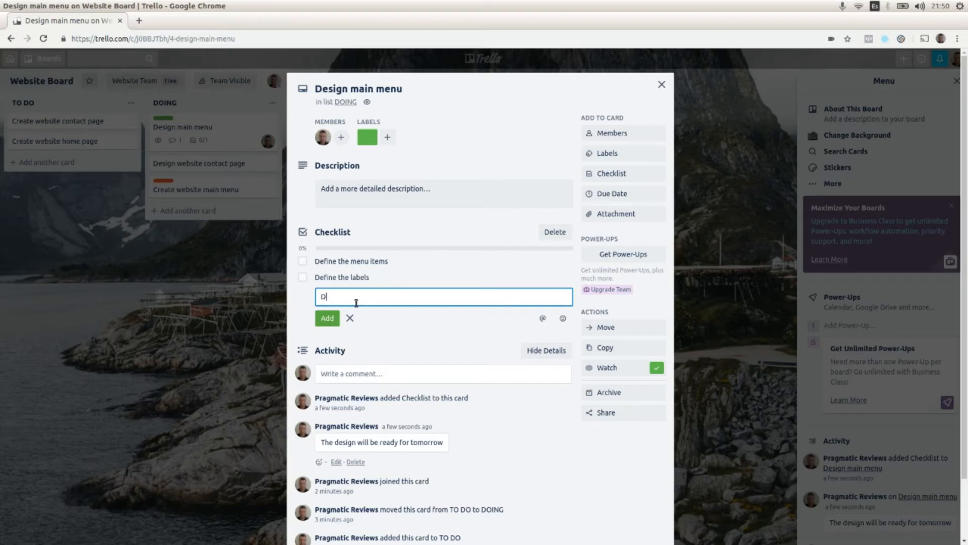
{"action": "type", "text": "efine the fonts of the labels"}
{"action": "key", "text": "Return"}
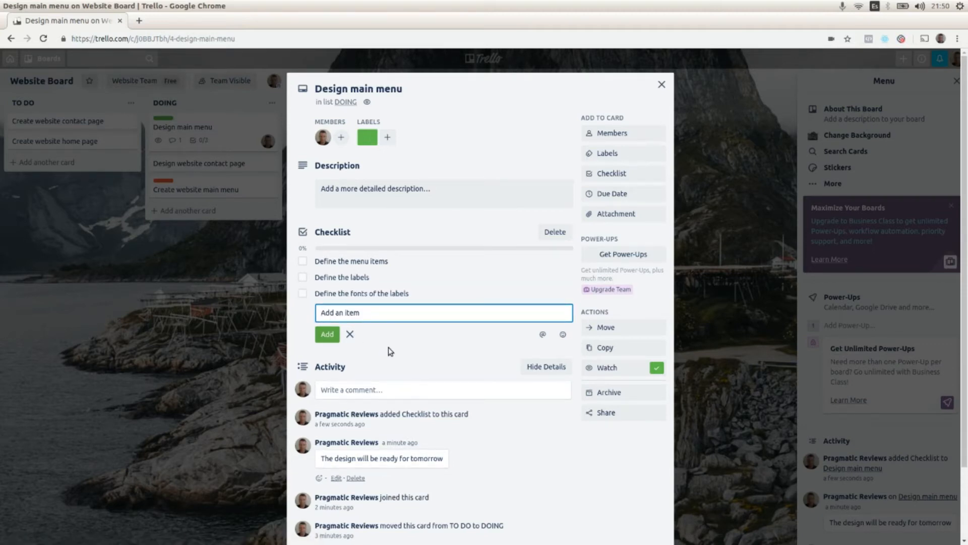
{"action": "left_click", "coordinate": [350, 334]}
- Mark Define the menu items complete and set the card's due date to September 3, 2019, then close the card
{"action": "left_click", "coordinate": [302, 261]}
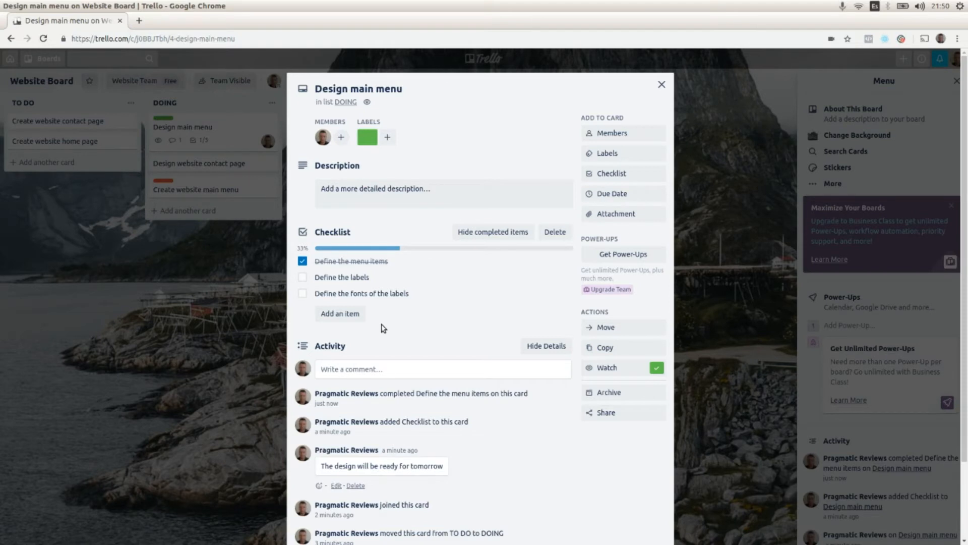
{"action": "left_click", "coordinate": [624, 196]}
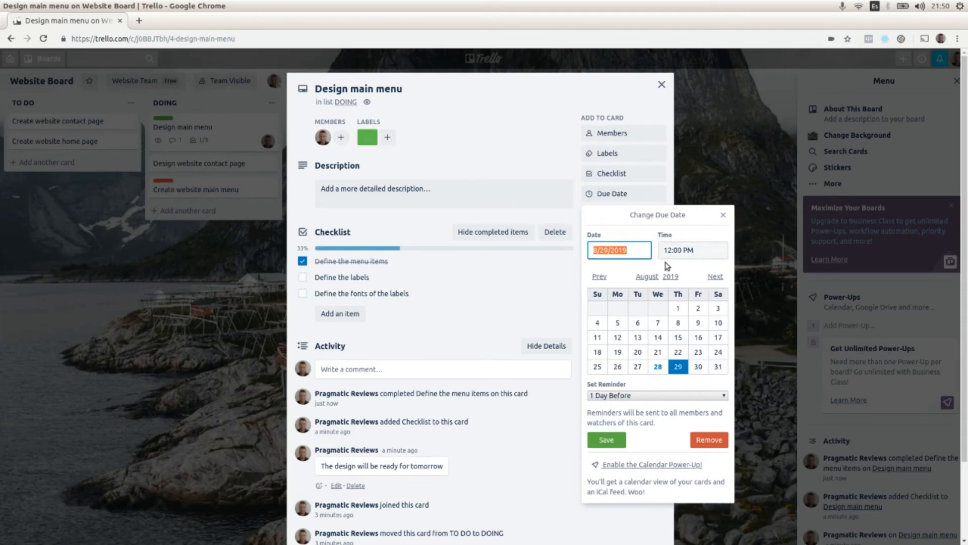
{"action": "left_click", "coordinate": [715, 277]}
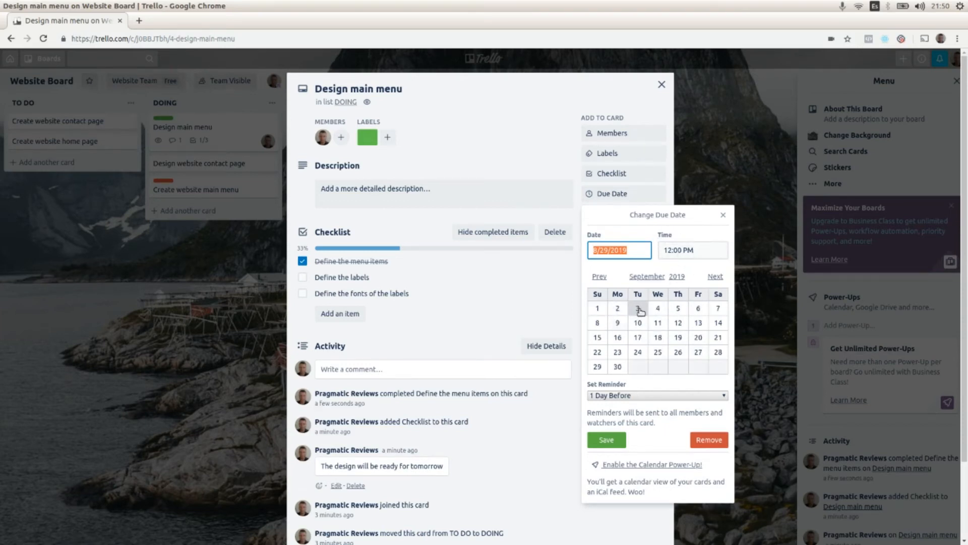
{"action": "left_click", "coordinate": [638, 309]}
{"action": "left_click", "coordinate": [605, 443]}
{"action": "scroll", "coordinate": [513, 454], "scroll_direction": "down", "scroll_amount": 1}
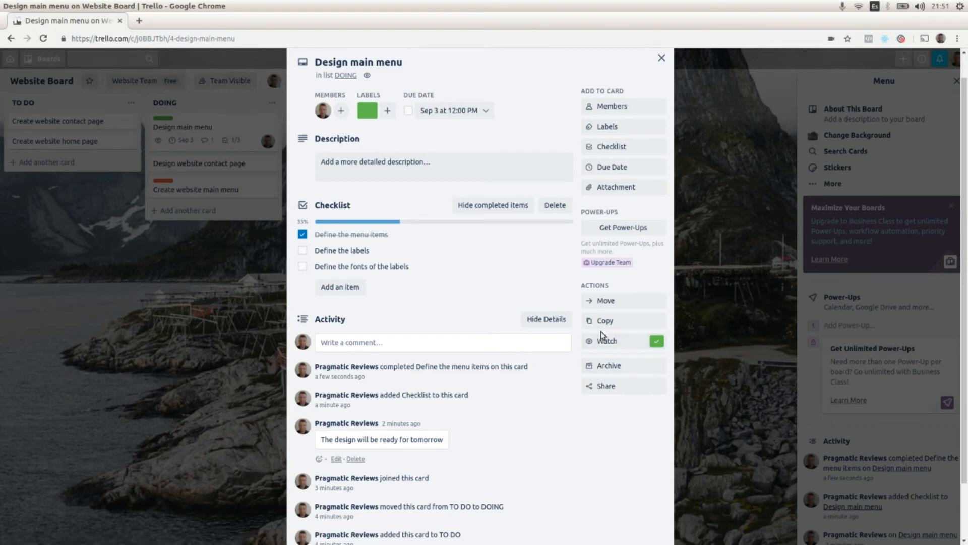
{"action": "left_click", "coordinate": [275, 238]}
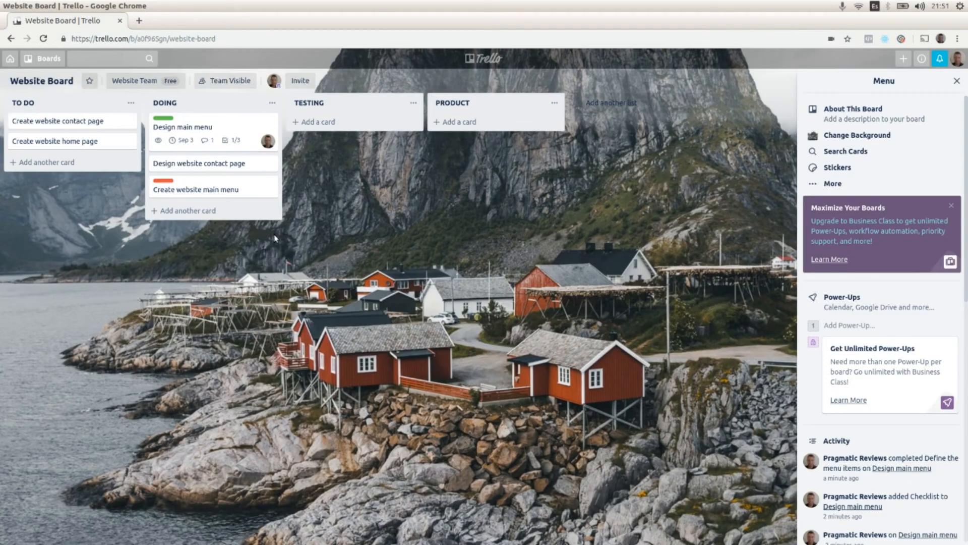